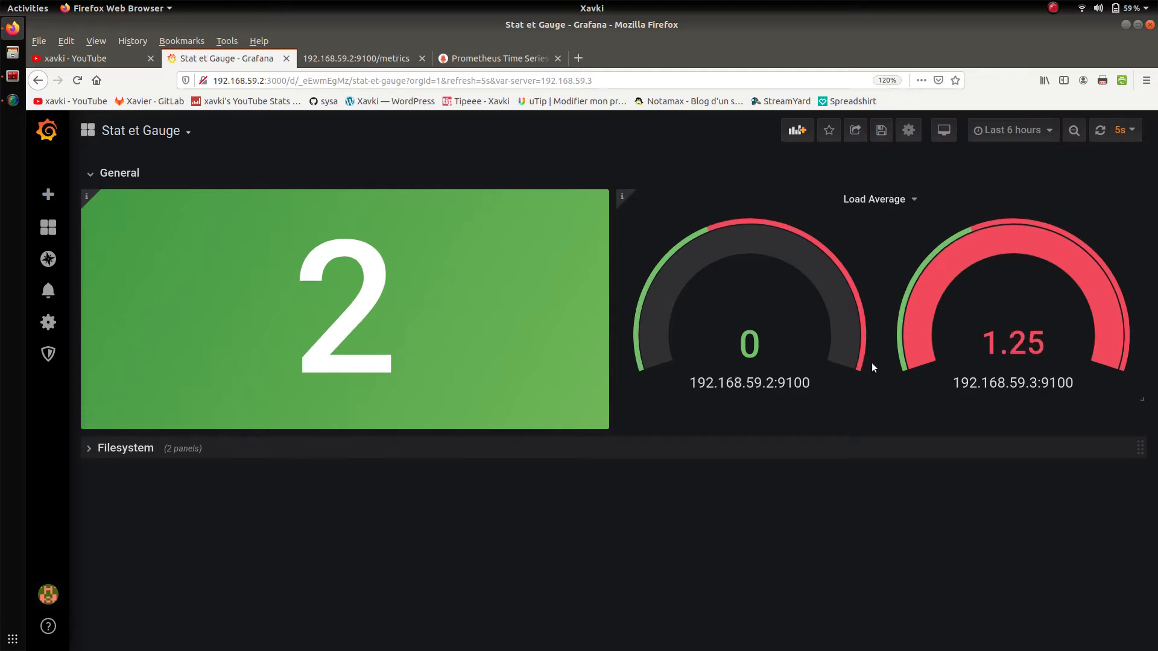
# - Expand the Filesystem row and start a new variable in the Stat et Gauge dashboard settings
pyautogui.click(138, 441)
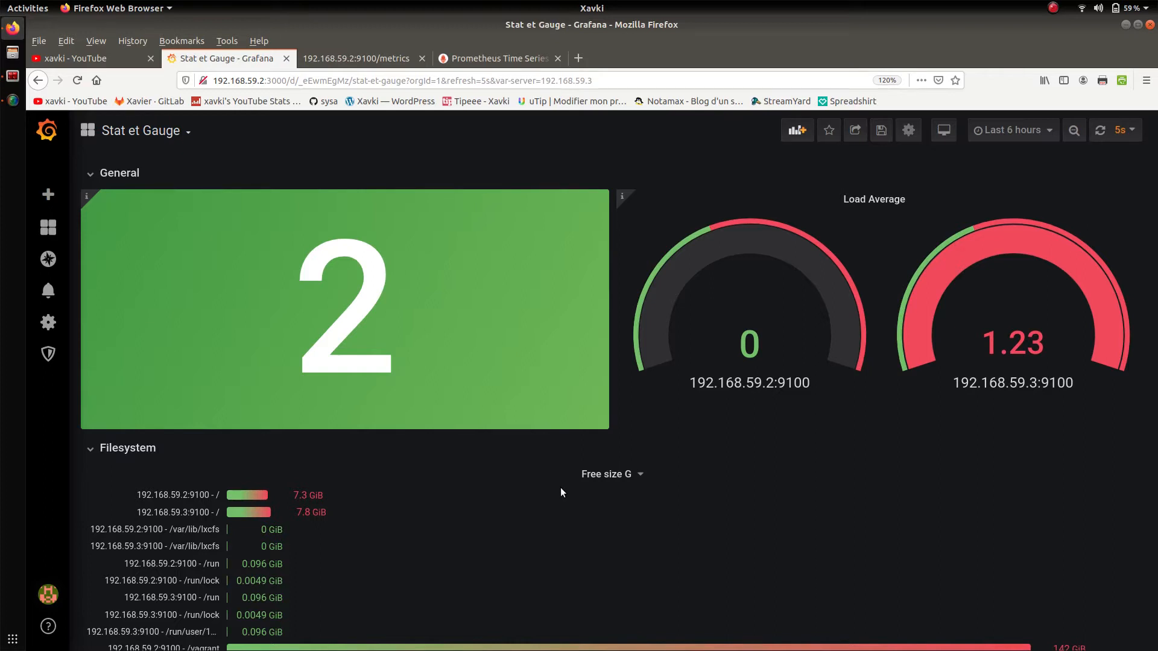
pyautogui.click(909, 130)
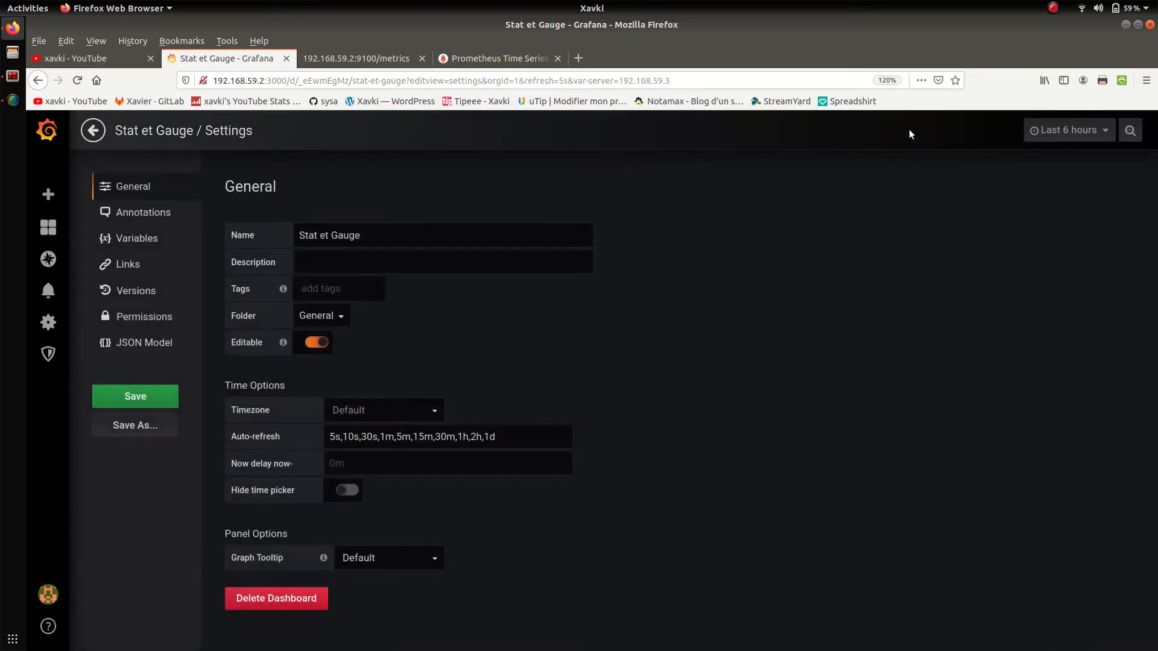
pyautogui.click(124, 238)
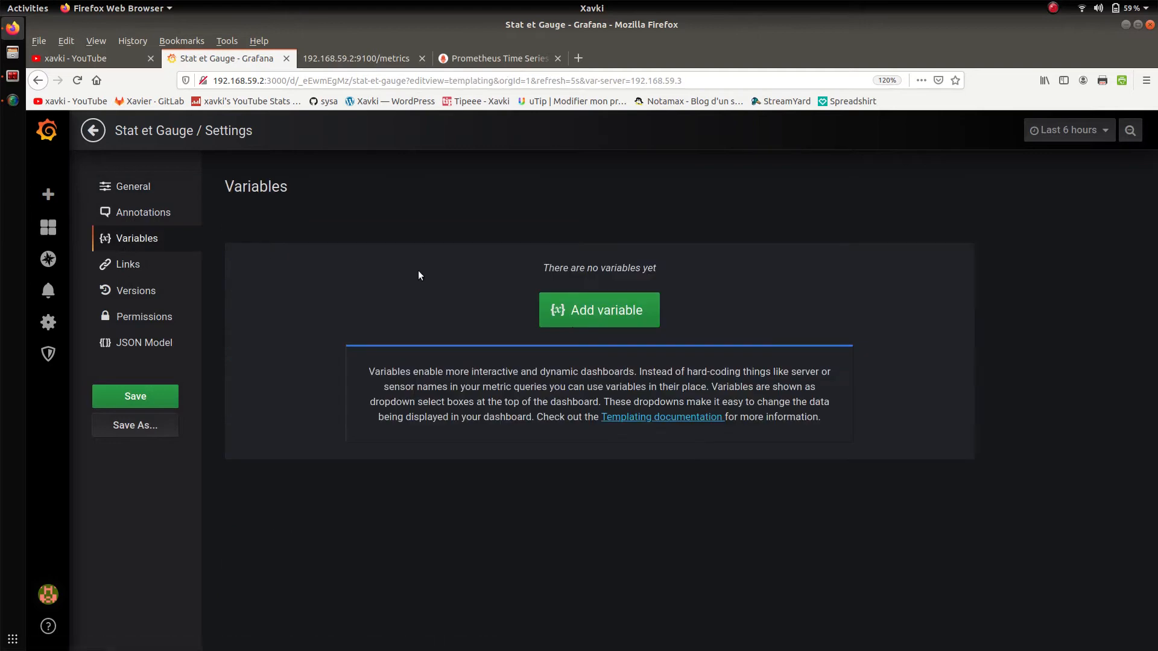
pyautogui.click(614, 312)
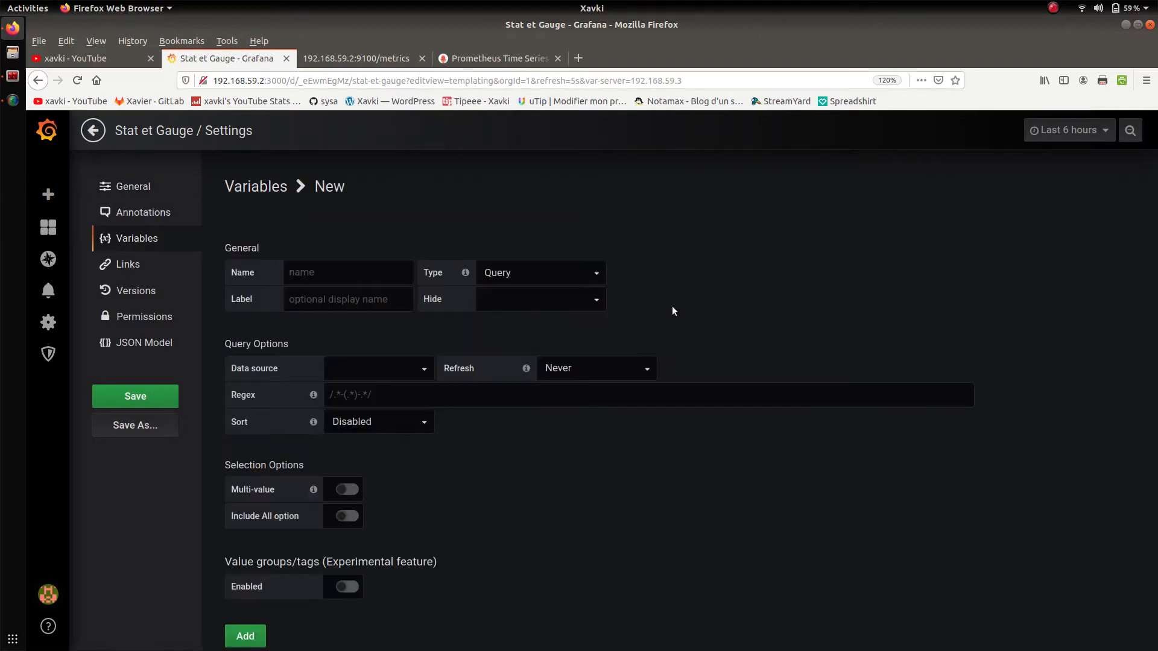
# - Name the new variable server, keeping its type as Query and its Hide option blank
pyautogui.click(357, 270)
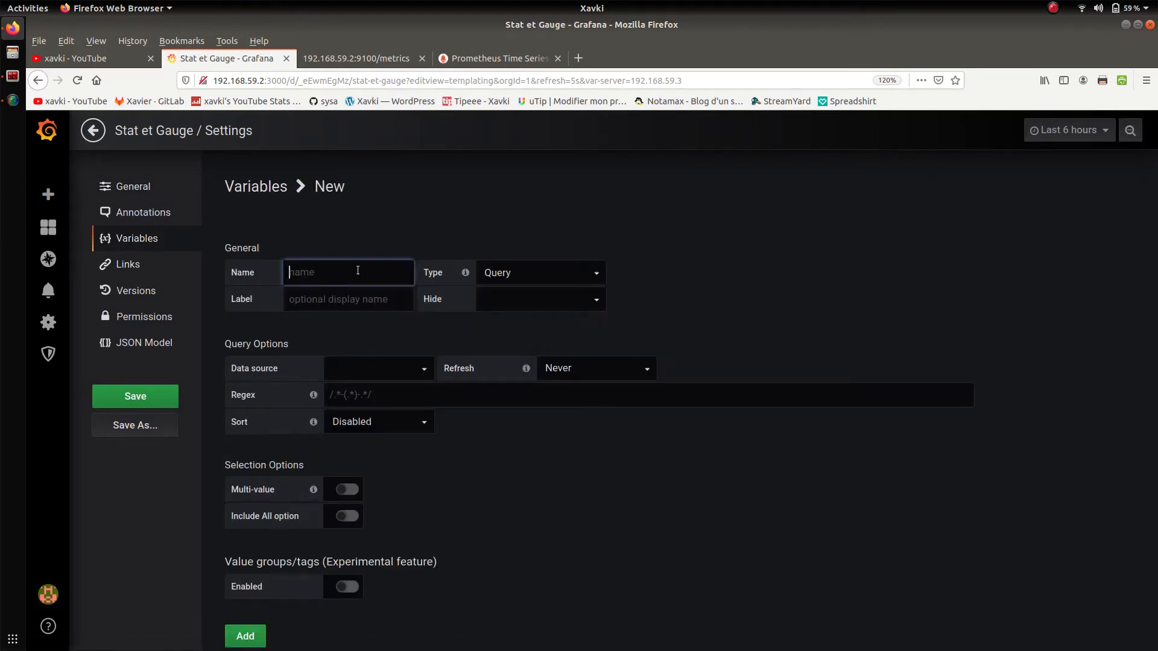
pyautogui.write('server')
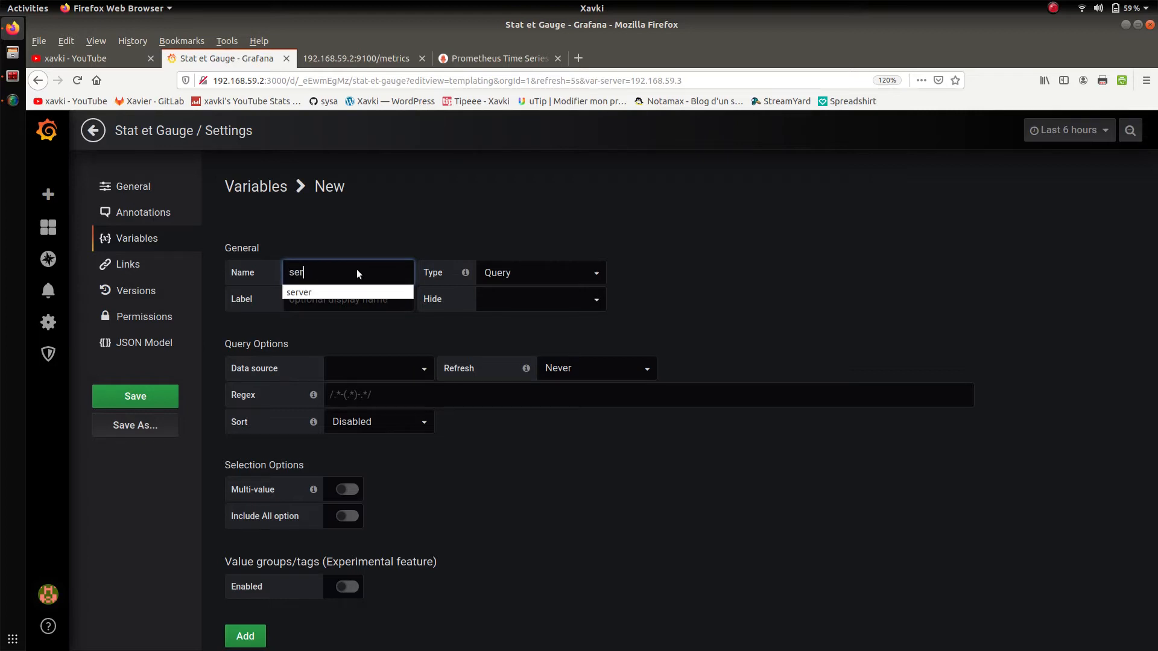
pyautogui.click(409, 214)
pyautogui.click(561, 272)
pyautogui.click(561, 272)
pyautogui.click(560, 272)
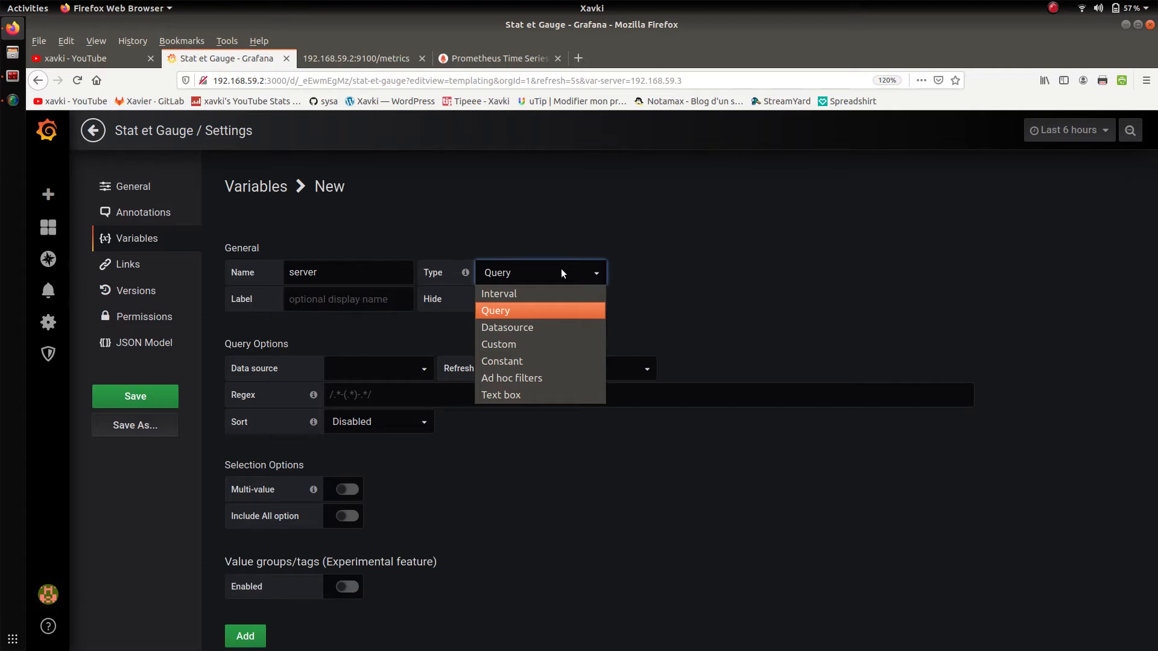
pyautogui.click(650, 240)
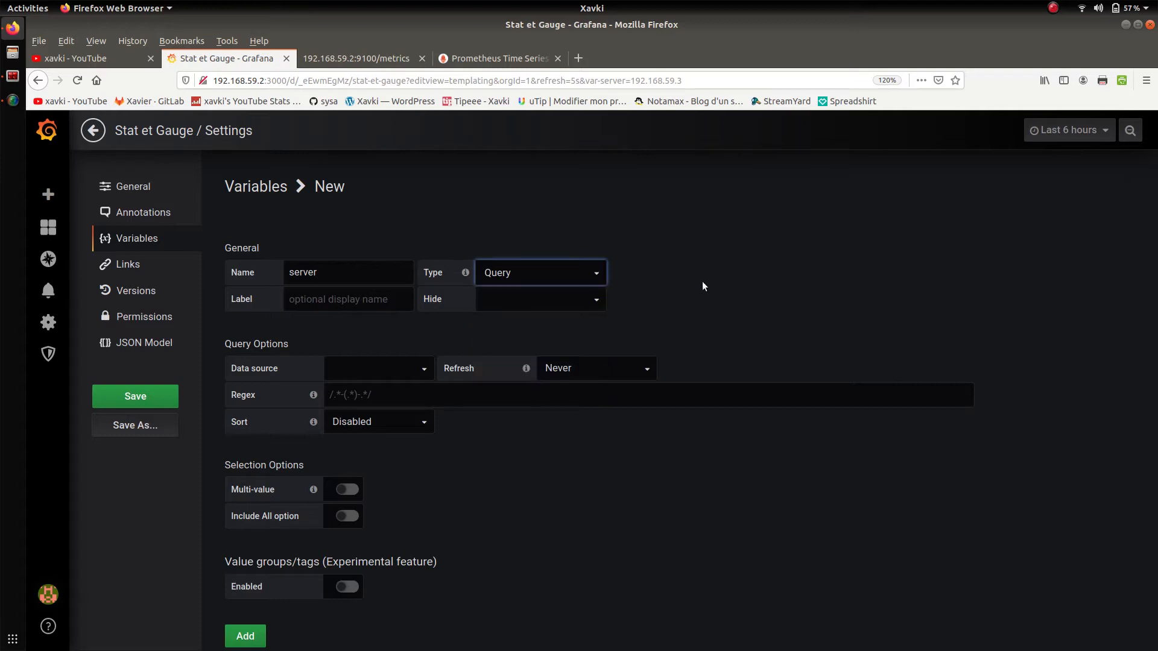
pyautogui.click(597, 295)
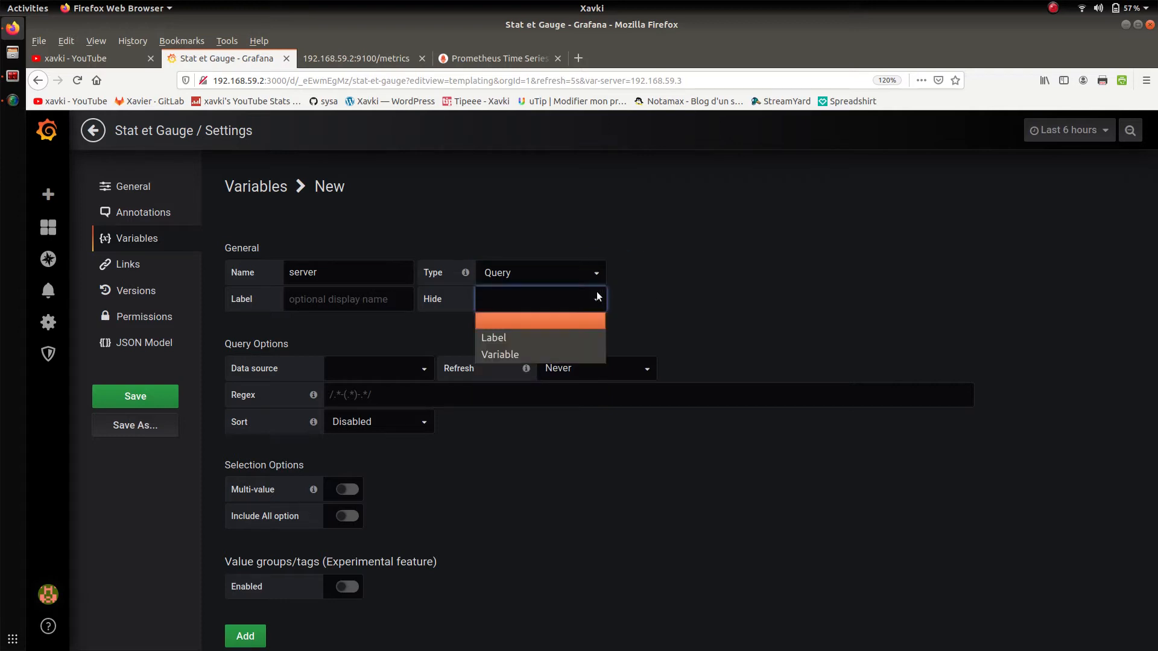
pyautogui.click(698, 290)
# - Set the variable's data source to Prometheus and its refresh to On Dashboard Load, placing the cursor in the Query field
pyautogui.click(420, 366)
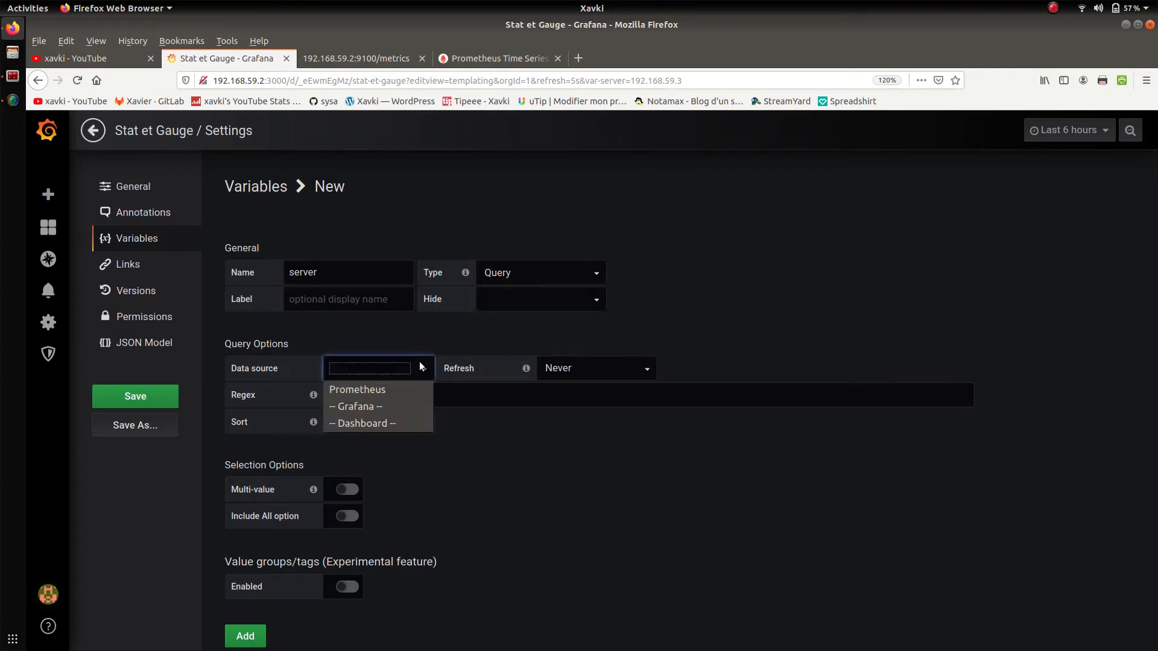
pyautogui.click(371, 389)
pyautogui.click(602, 369)
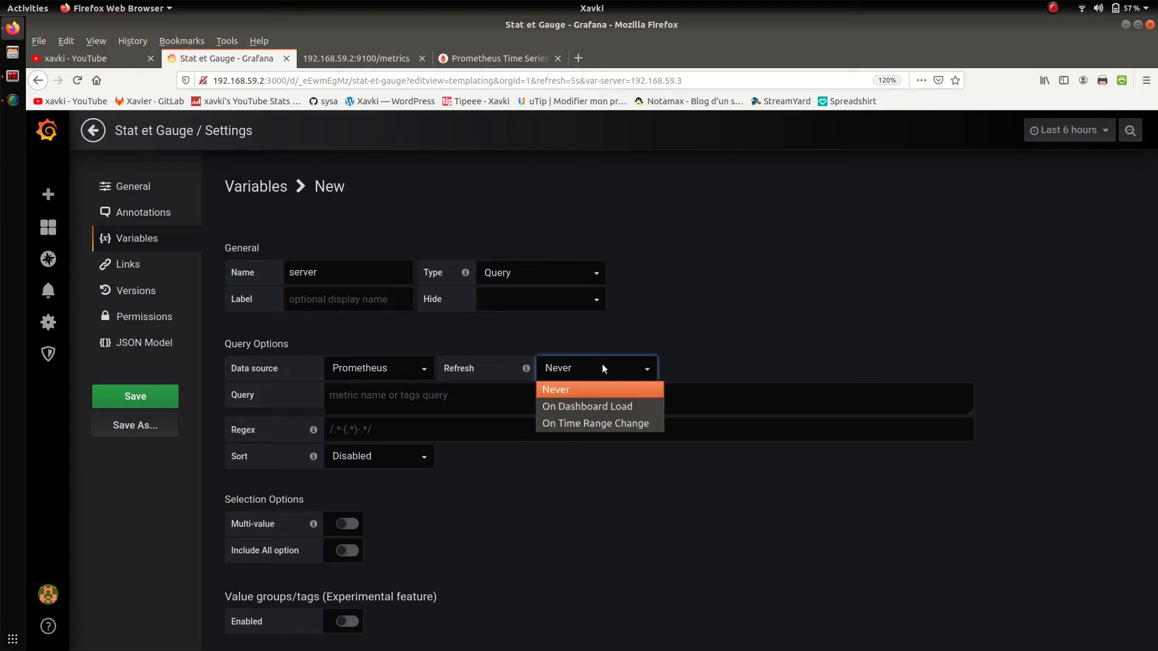
pyautogui.click(620, 407)
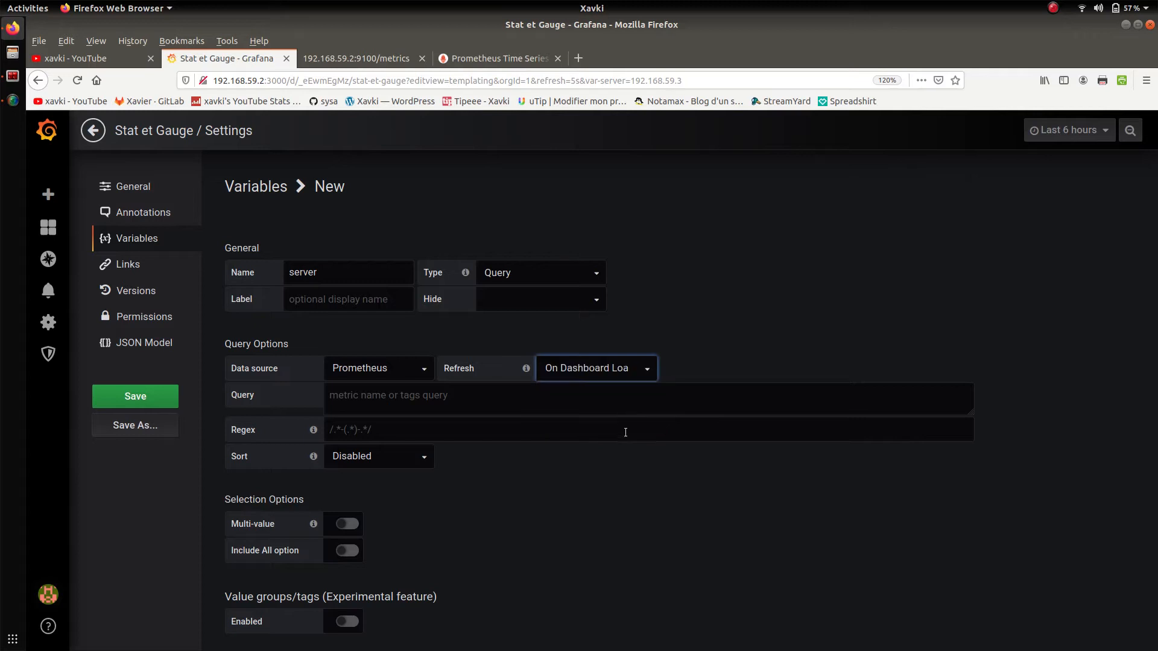
pyautogui.click(512, 398)
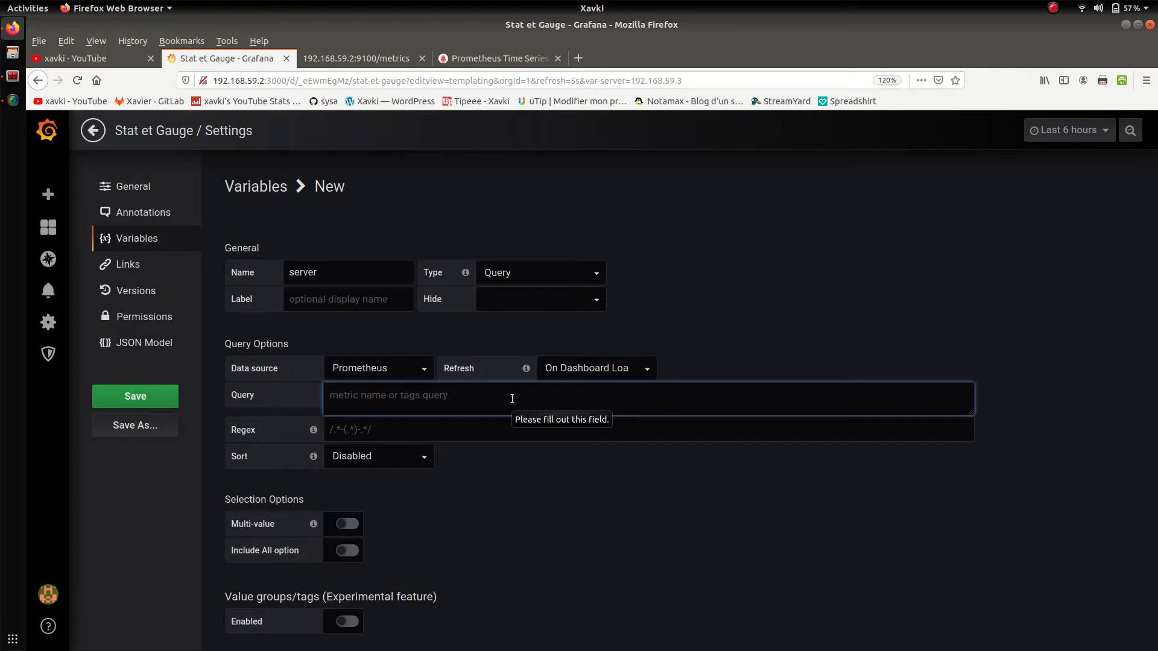
# - Switch to Prometheus, clear the old expression and execute the query up
pyautogui.click(495, 59)
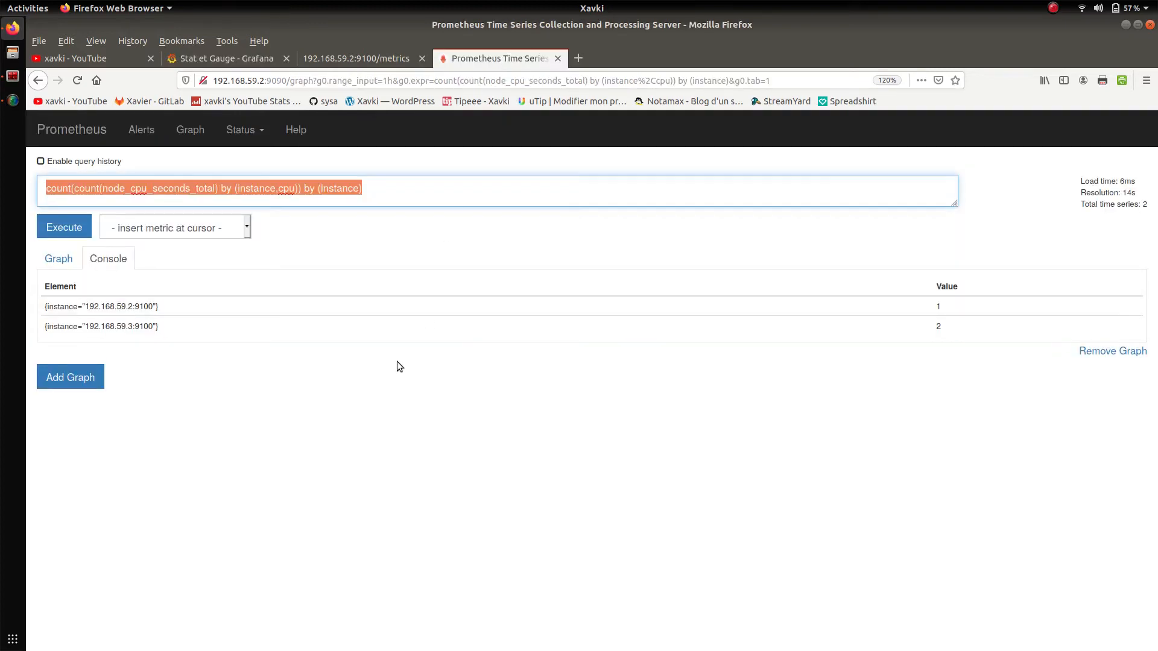
pyautogui.click(328, 335)
pyautogui.click(80, 139)
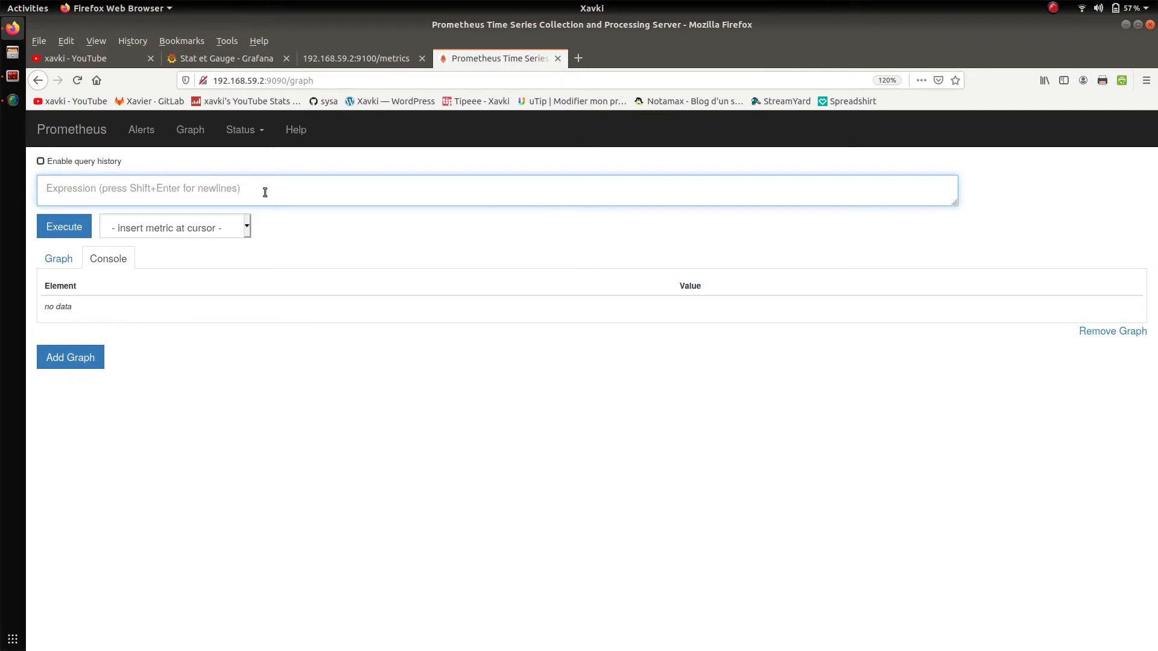
pyautogui.write('up')
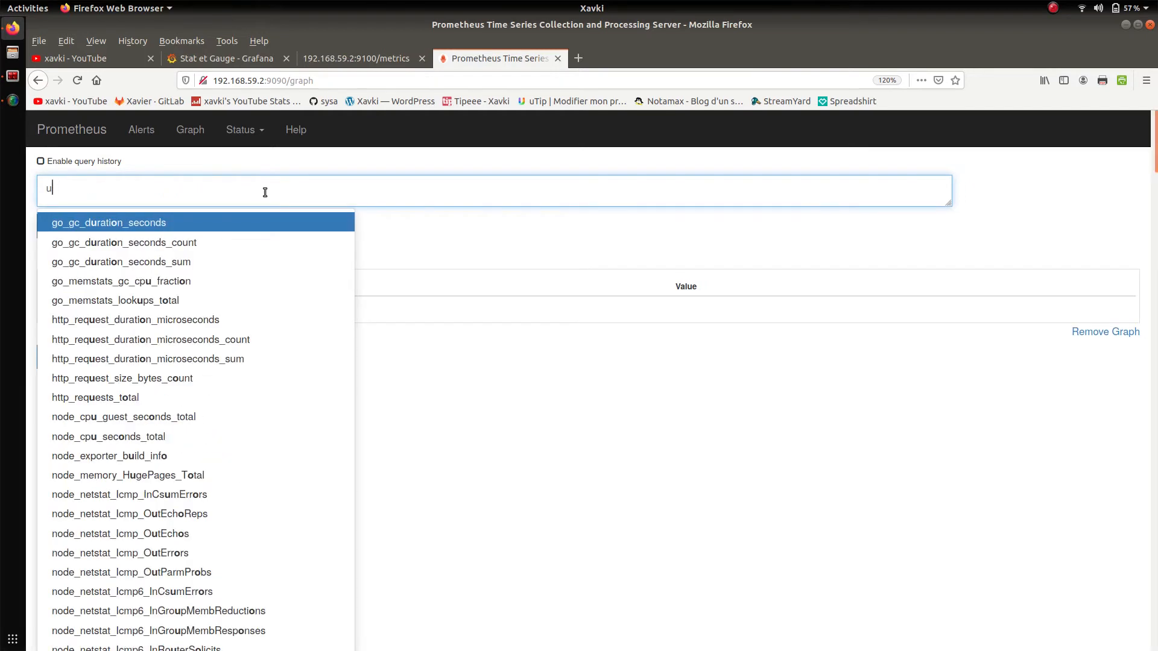
pyautogui.click(299, 219)
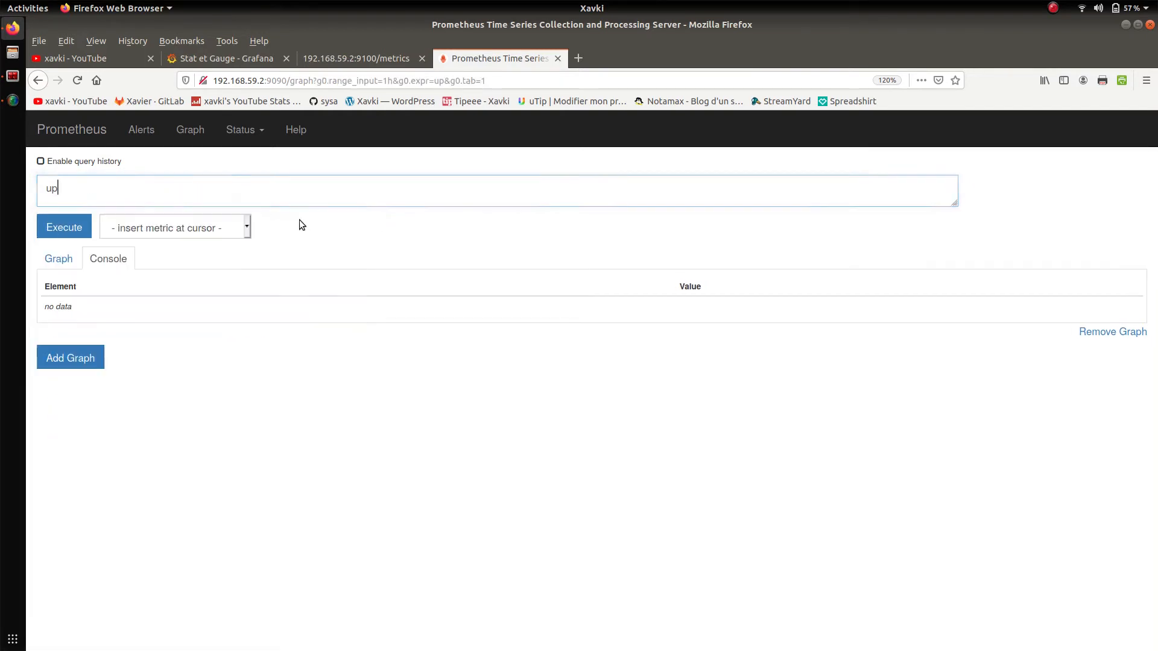
pyautogui.click(82, 227)
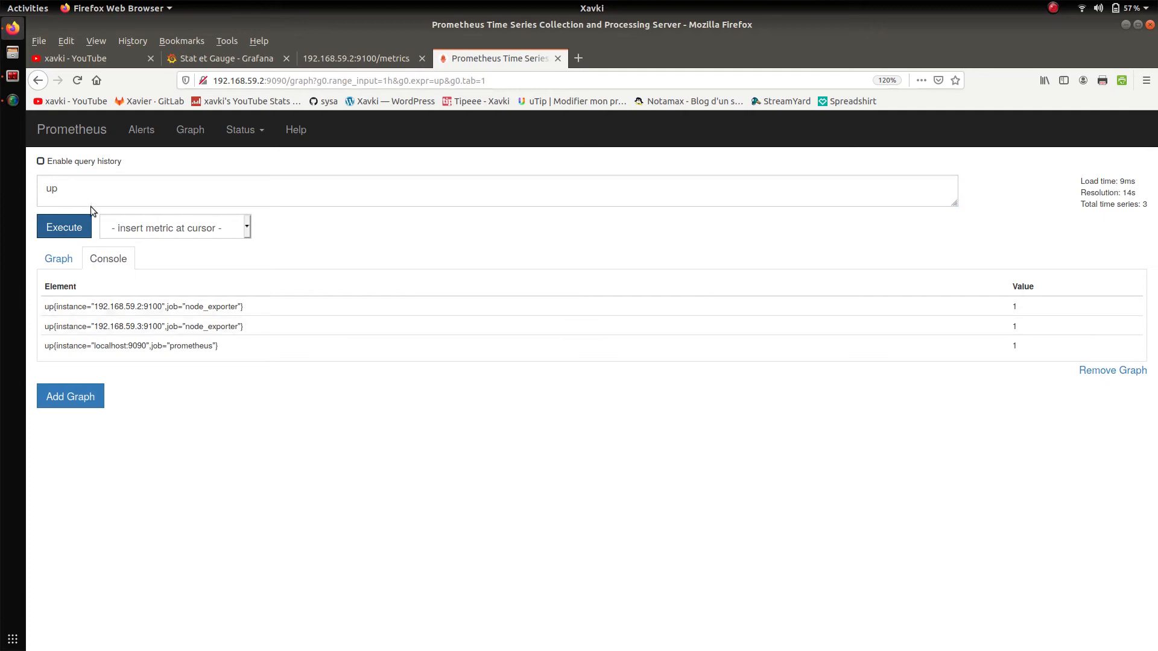
# - Replace the Prometheus expression with node_load1 and execute it
pyautogui.click(89, 189)
pyautogui.doubleClick(43, 187)
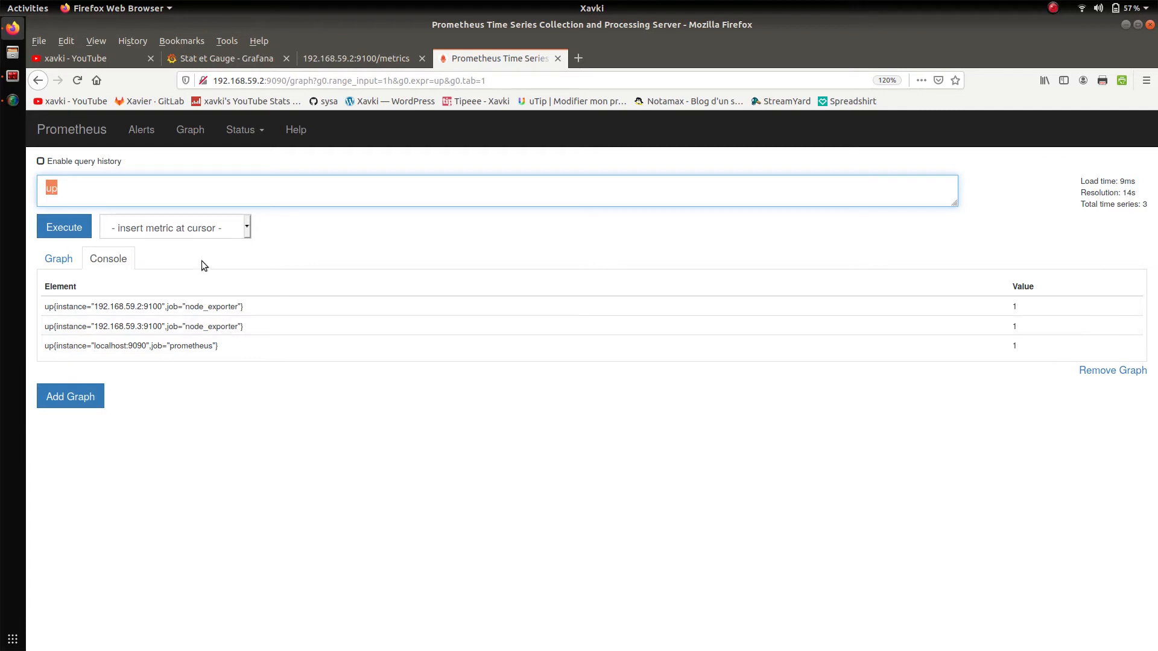
pyautogui.moveTo(111, 187); pyautogui.dragTo(14, 170)
pyautogui.write('load')
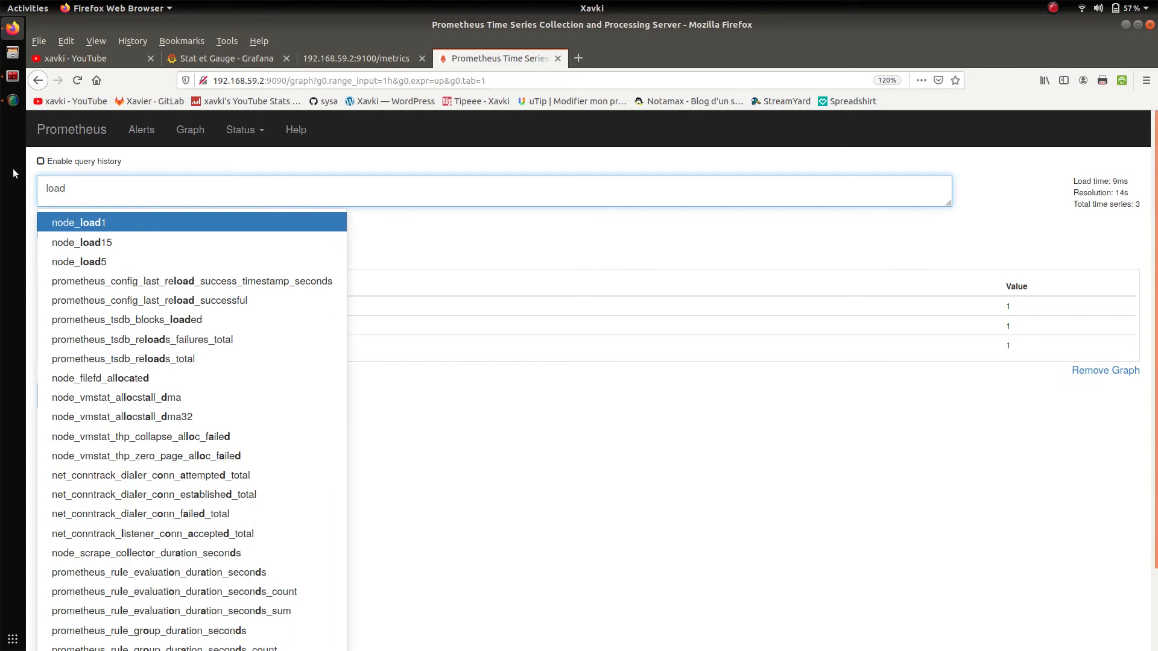
pyautogui.press('Return')
pyautogui.click(62, 227)
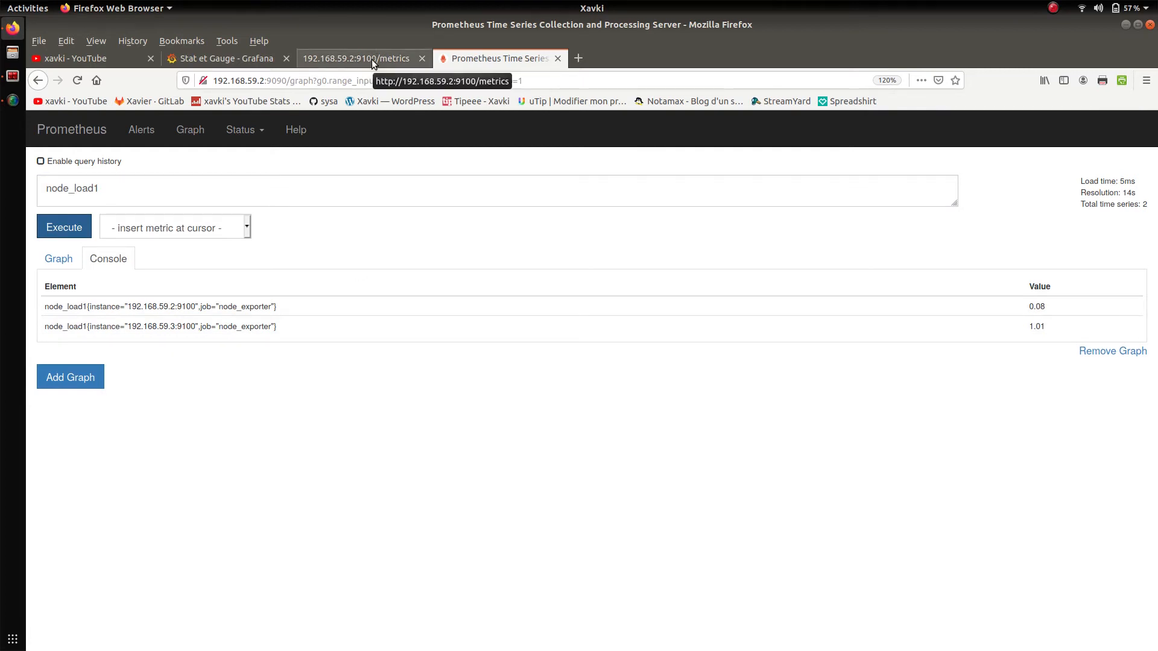
# - Copy the metric name node_load1 from the Prometheus results and paste it as the server variable's query in Grafana
pyautogui.click(244, 55)
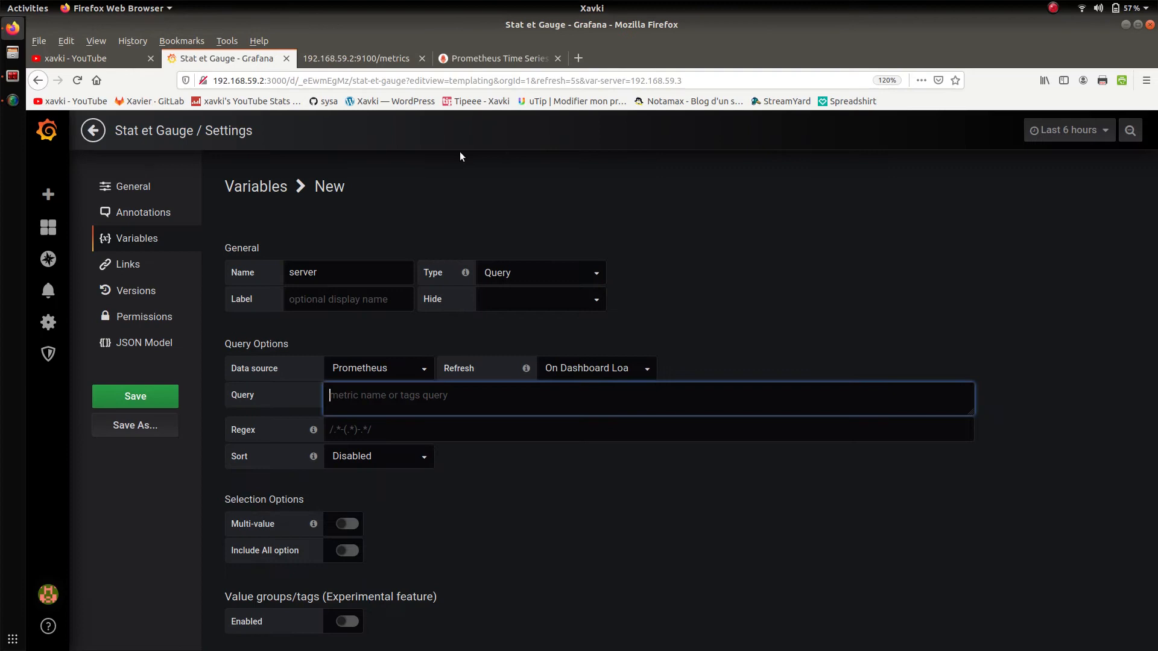
pyautogui.click(407, 59)
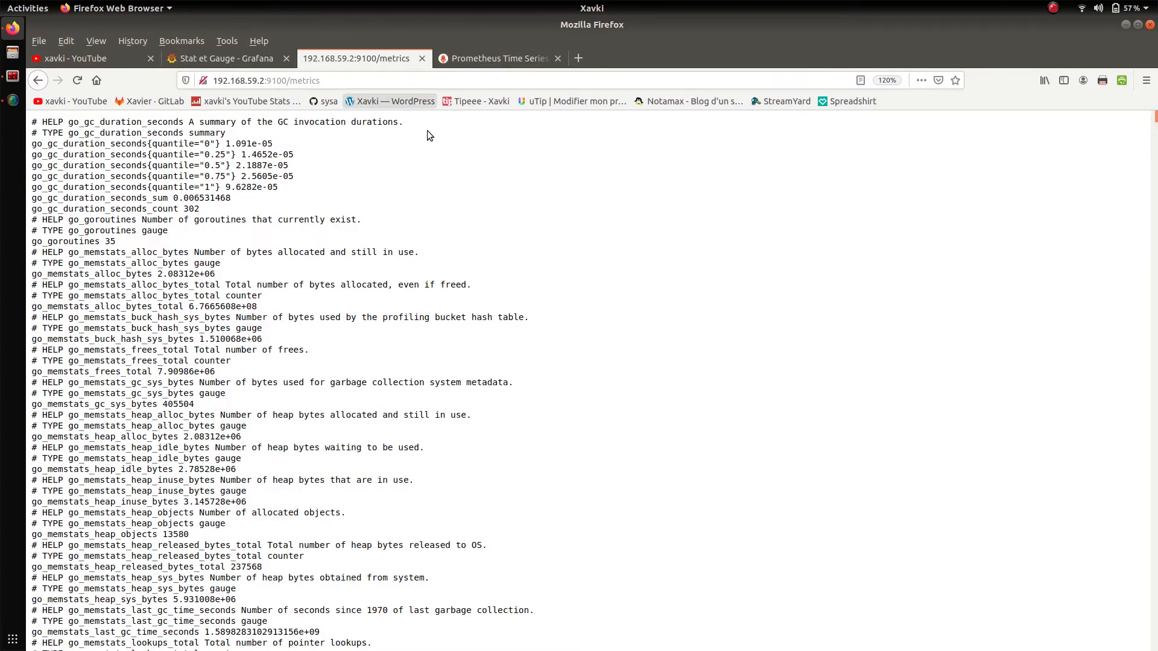
pyautogui.click(475, 61)
pyautogui.moveTo(296, 308); pyautogui.dragTo(49, 306)
pyautogui.doubleClick(76, 307)
pyautogui.hotkey('ctrl', 'c')
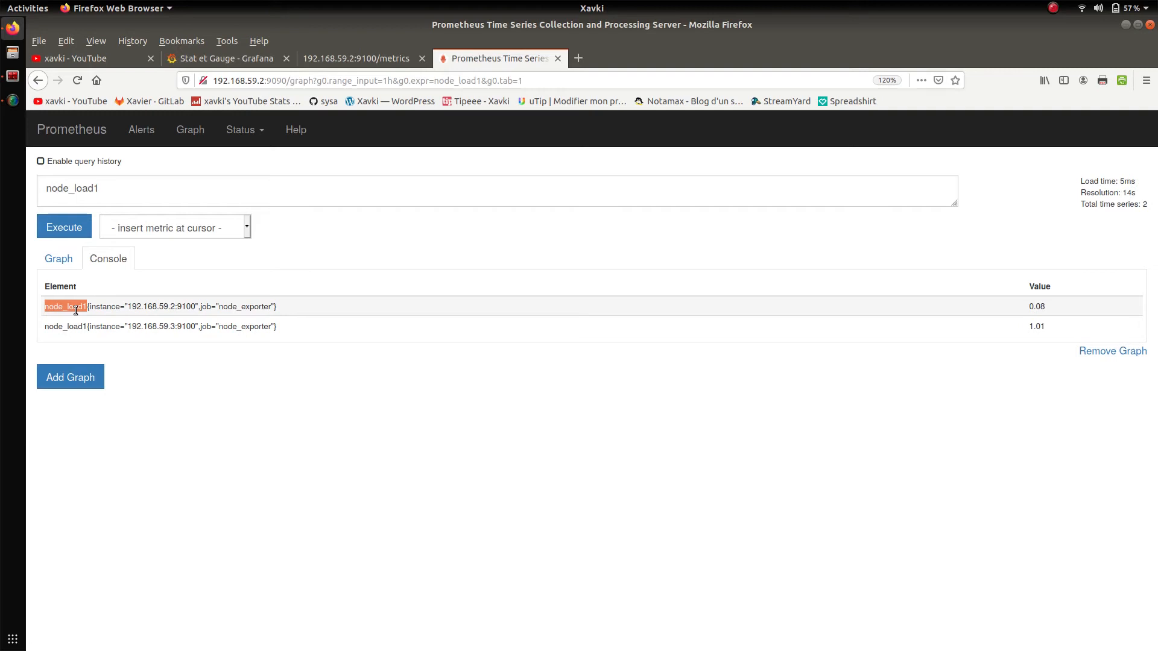
pyautogui.click(226, 58)
pyautogui.hotkey('ctrl', 'v')
pyautogui.click(563, 509)
pyautogui.scroll(-2, 563, 509)
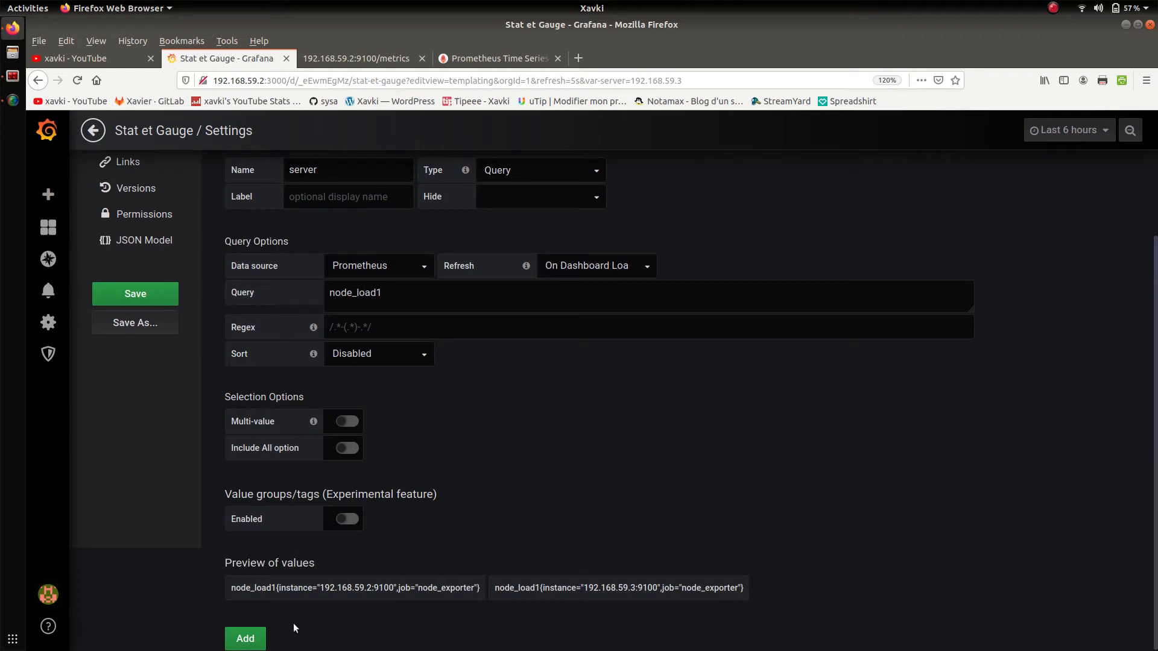
# - Set the variable's regex to /.*instance="(.*):.*/ to extract only the IP address from each instance label
pyautogui.moveTo(747, 589); pyautogui.dragTo(228, 588)
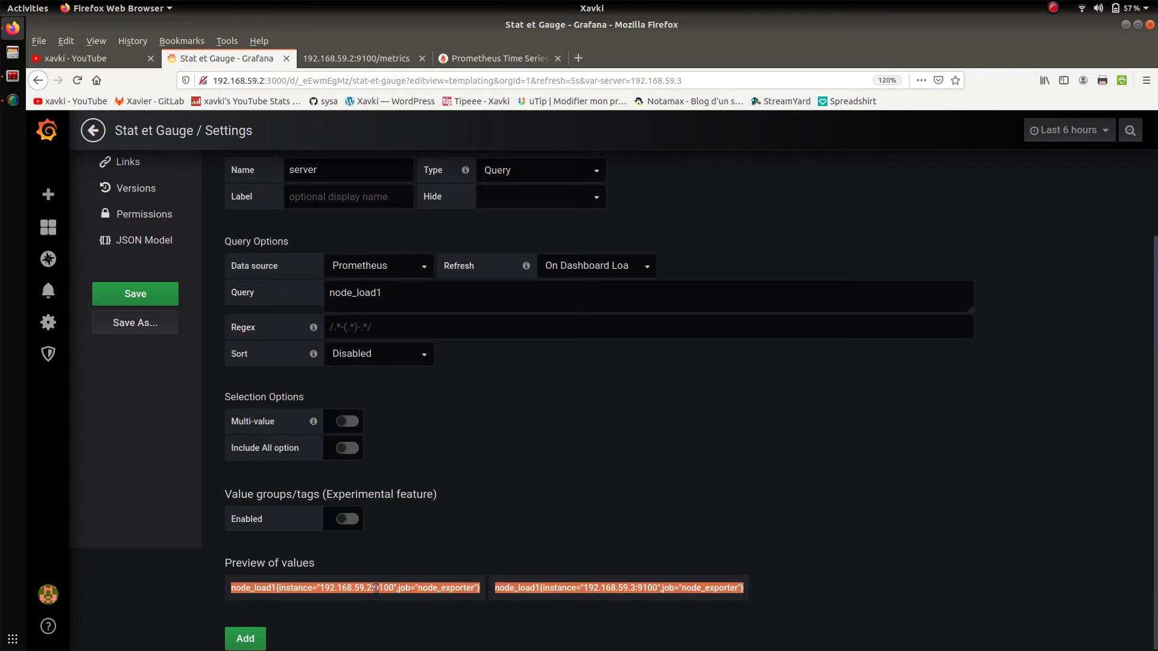
pyautogui.click(333, 589)
pyautogui.moveTo(320, 588); pyautogui.dragTo(370, 588)
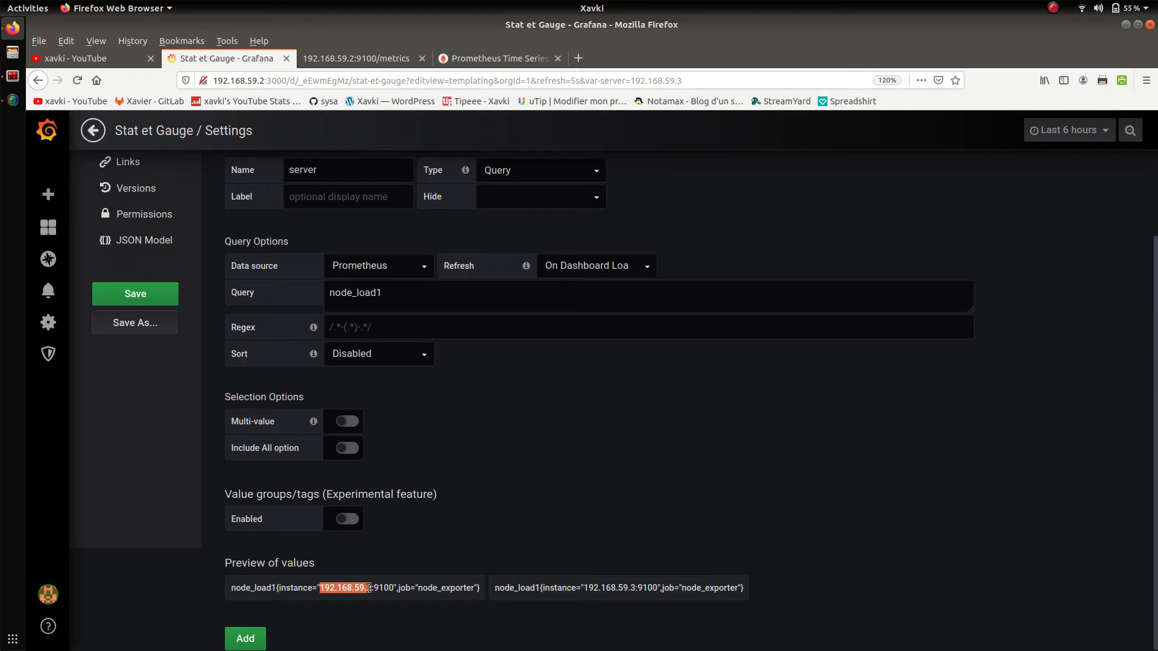
pyautogui.moveTo(369, 589); pyautogui.dragTo(372, 589)
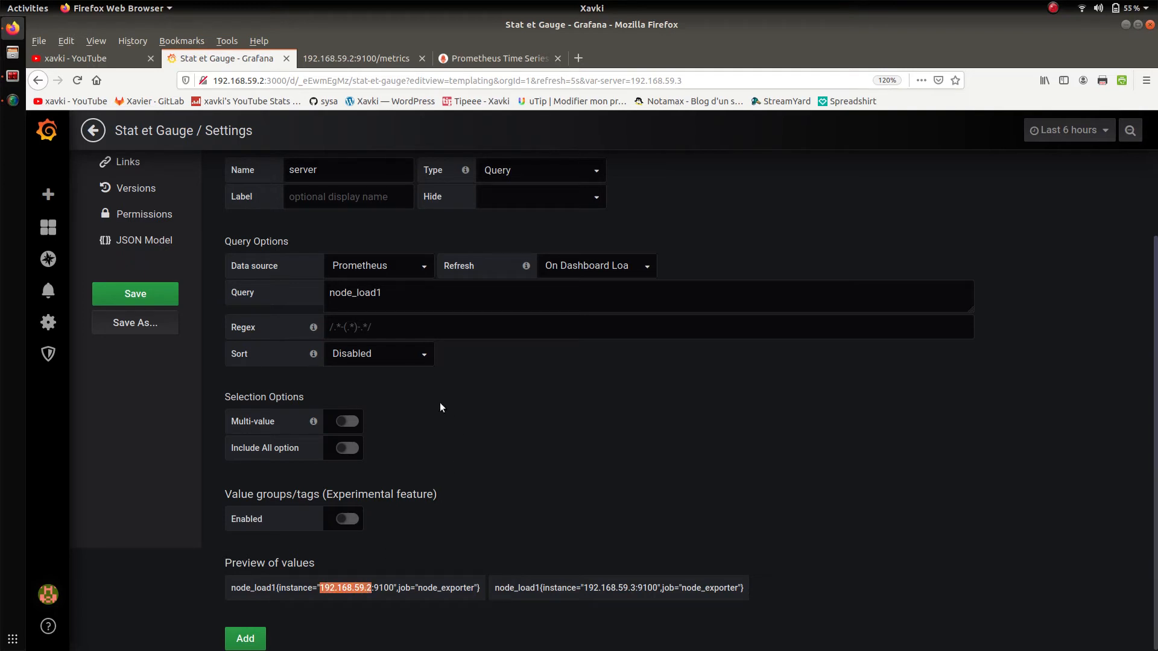
pyautogui.click(414, 323)
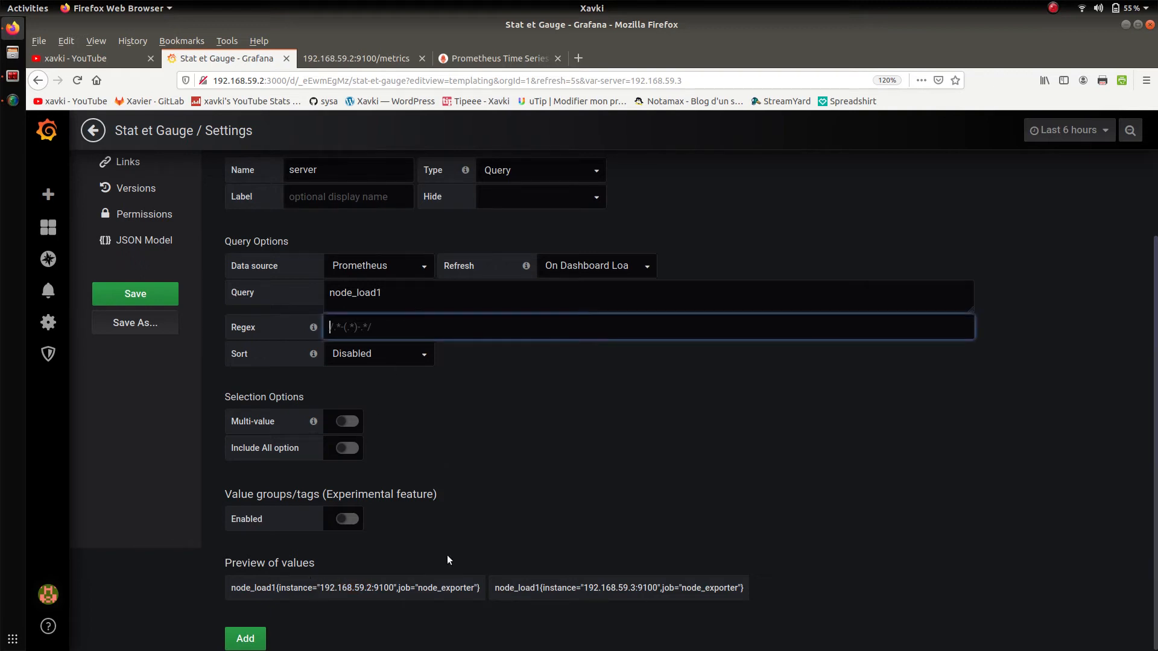
pyautogui.write('//')
pyautogui.press('Left')
pyautogui.write('.*instance="(.*):')
pyautogui.write('.*')
pyautogui.click(615, 466)
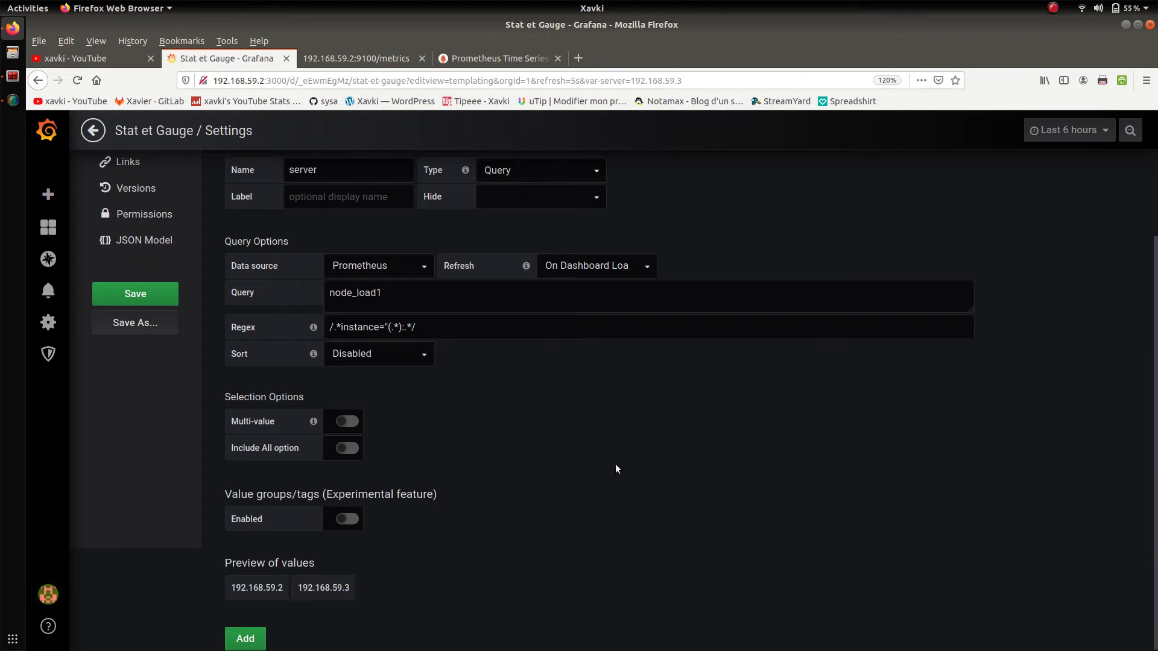
# - Sort the server variable's values by Numerical (asc)
pyautogui.moveTo(354, 583); pyautogui.dragTo(222, 592)
pyautogui.click(209, 589)
pyautogui.click(413, 361)
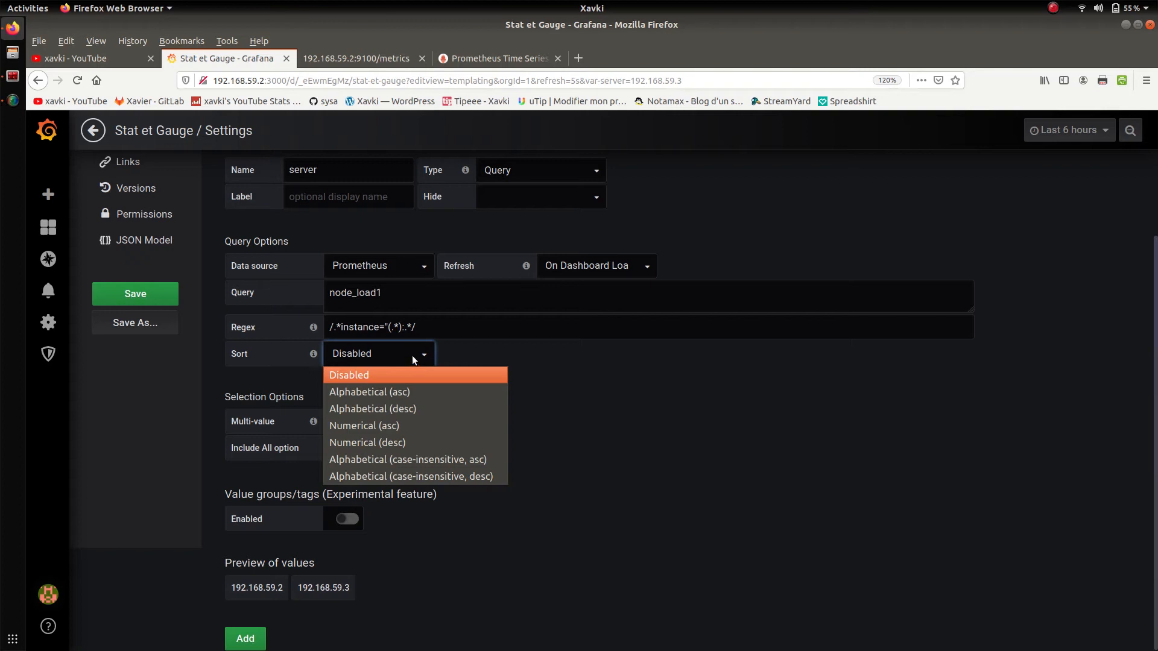
pyautogui.click(410, 351)
pyautogui.click(410, 351)
pyautogui.click(416, 424)
pyautogui.click(513, 421)
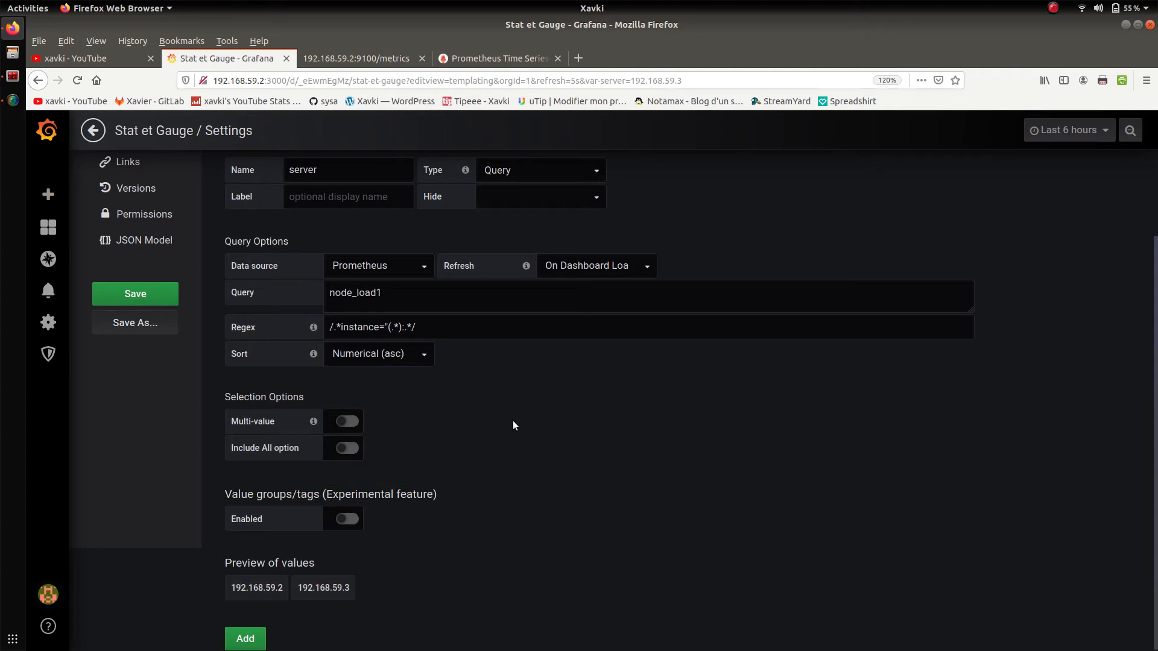
# - Add the server variable to the dashboard and return to the Stat et Gauge dashboard view
pyautogui.click(245, 640)
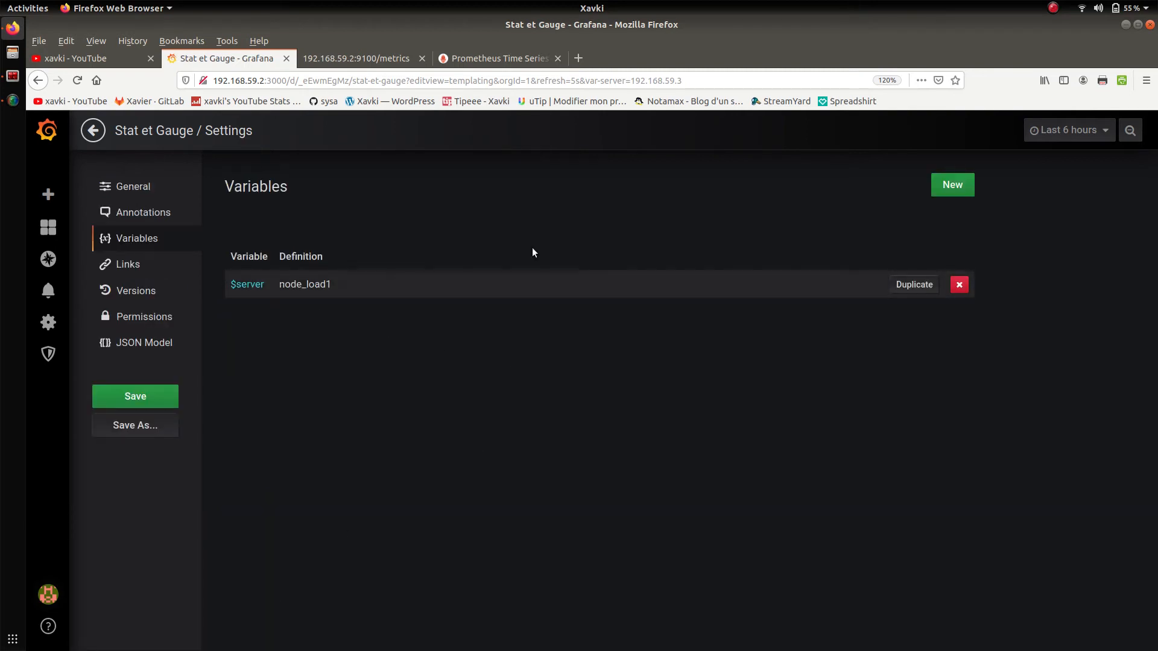
pyautogui.click(92, 130)
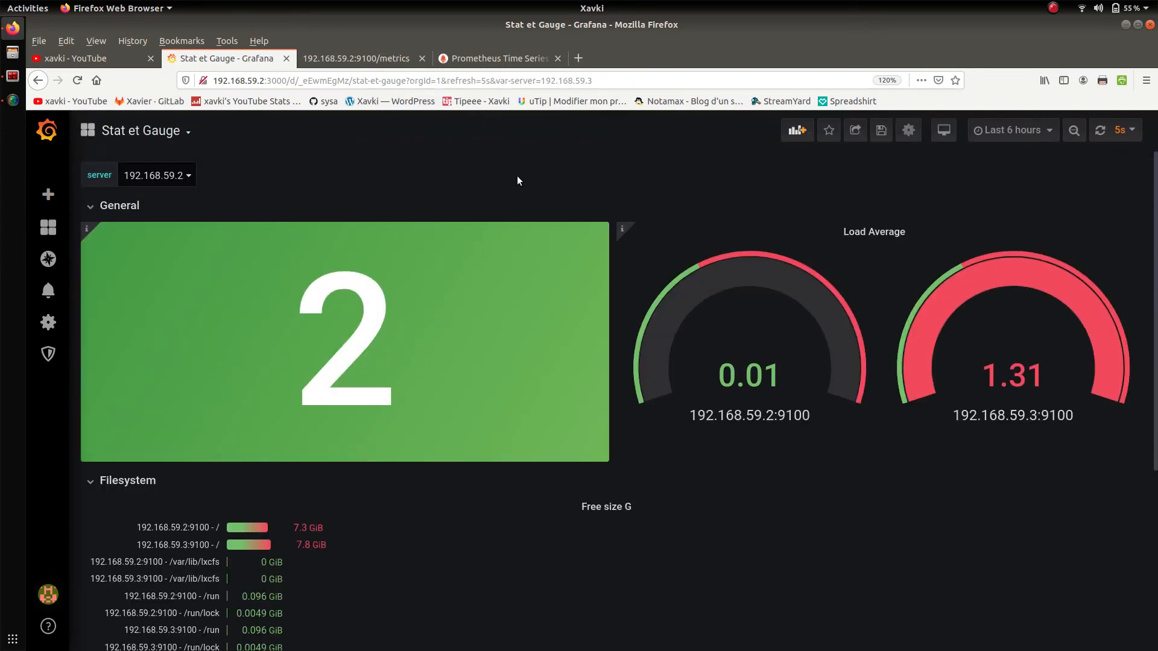
# - Edit the Load Average panel and filter its node_load1 query to instance="192.168.59.2:9100"
pyautogui.click(884, 233)
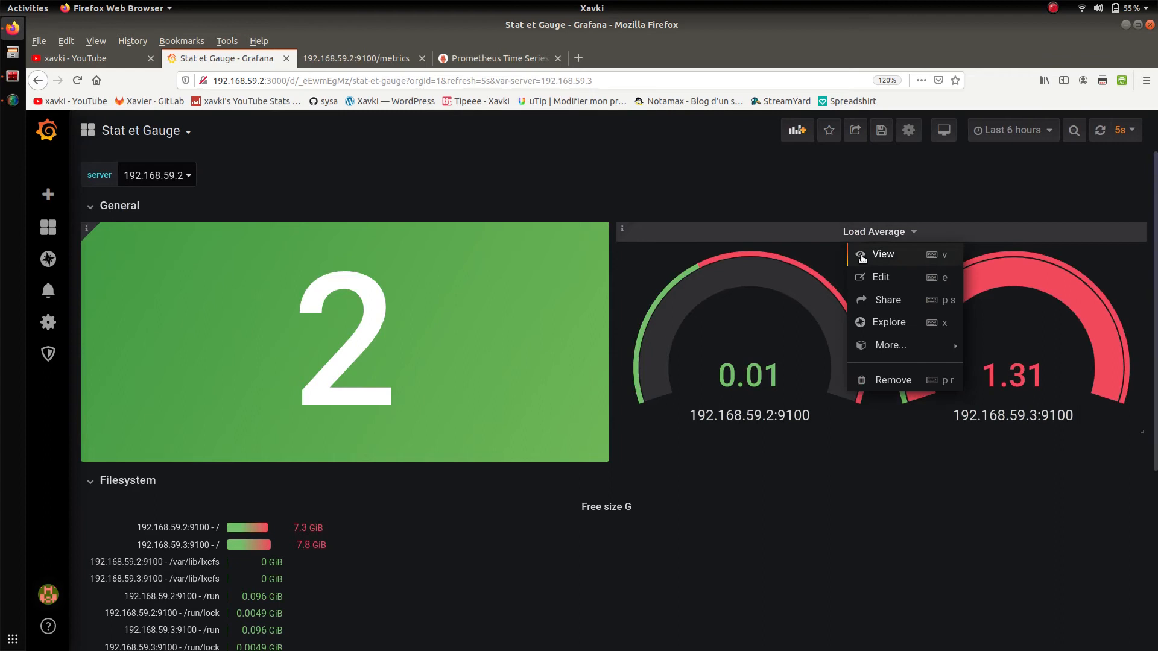
pyautogui.click(907, 276)
pyautogui.click(272, 462)
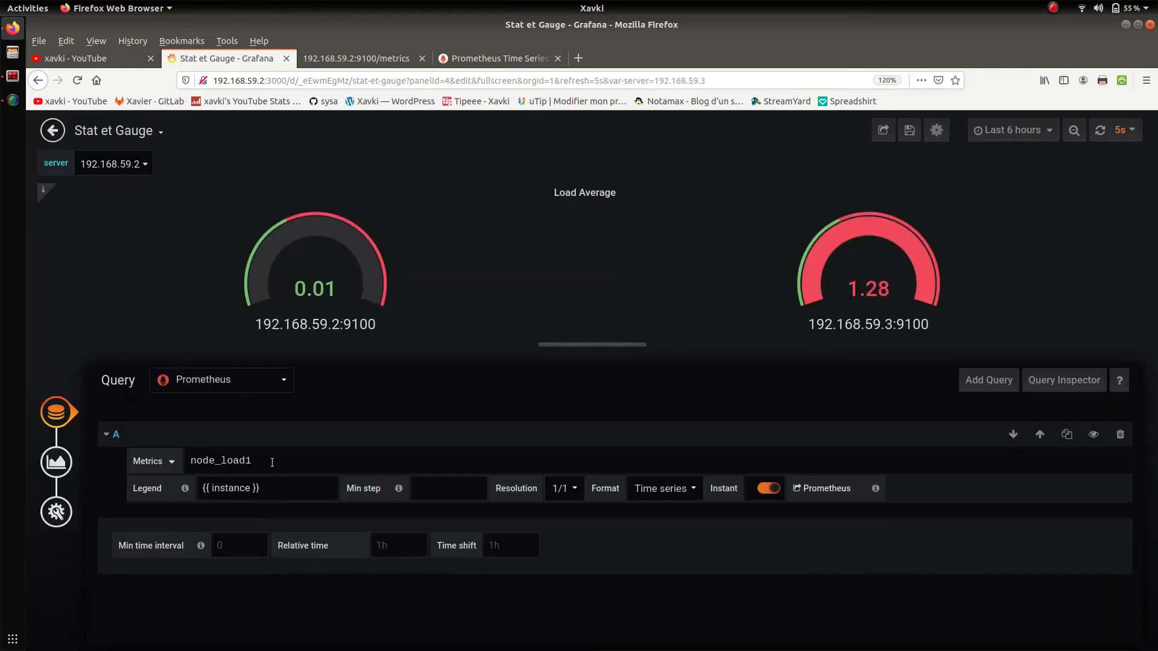
pyautogui.write('{')
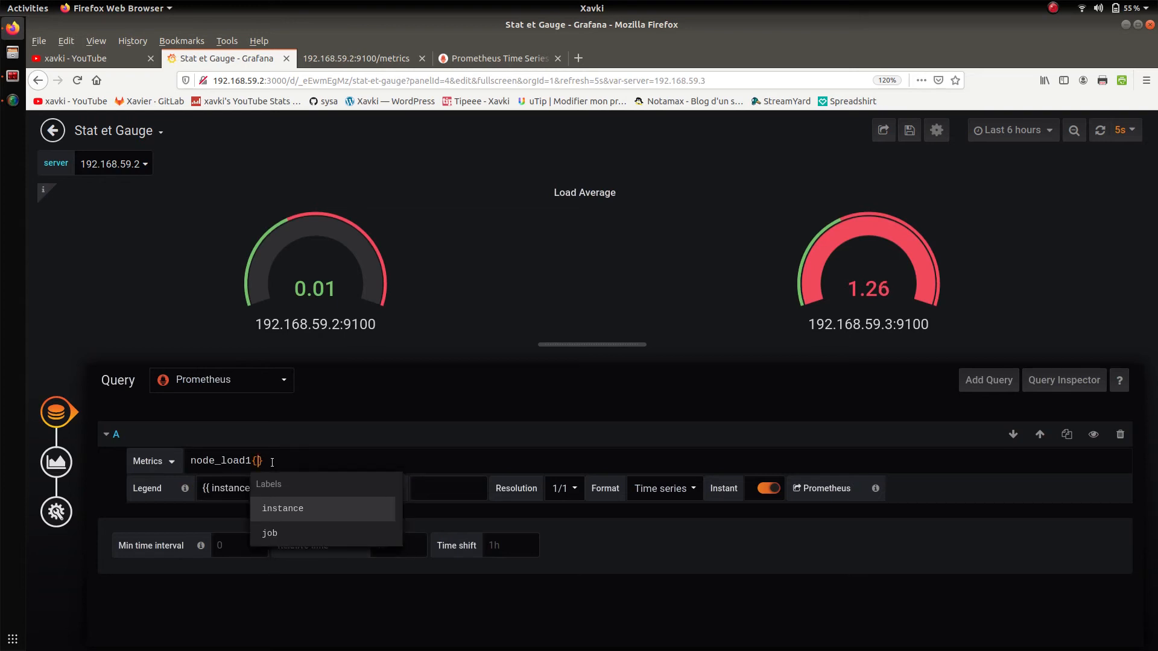
pyautogui.click(305, 507)
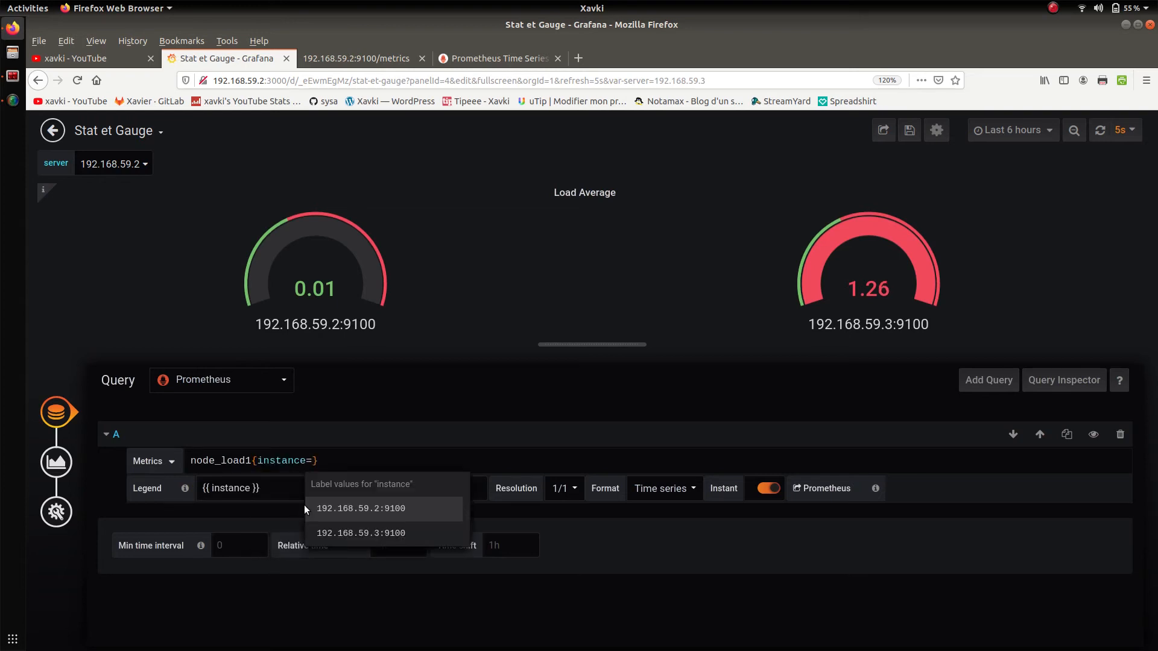
pyautogui.click(360, 507)
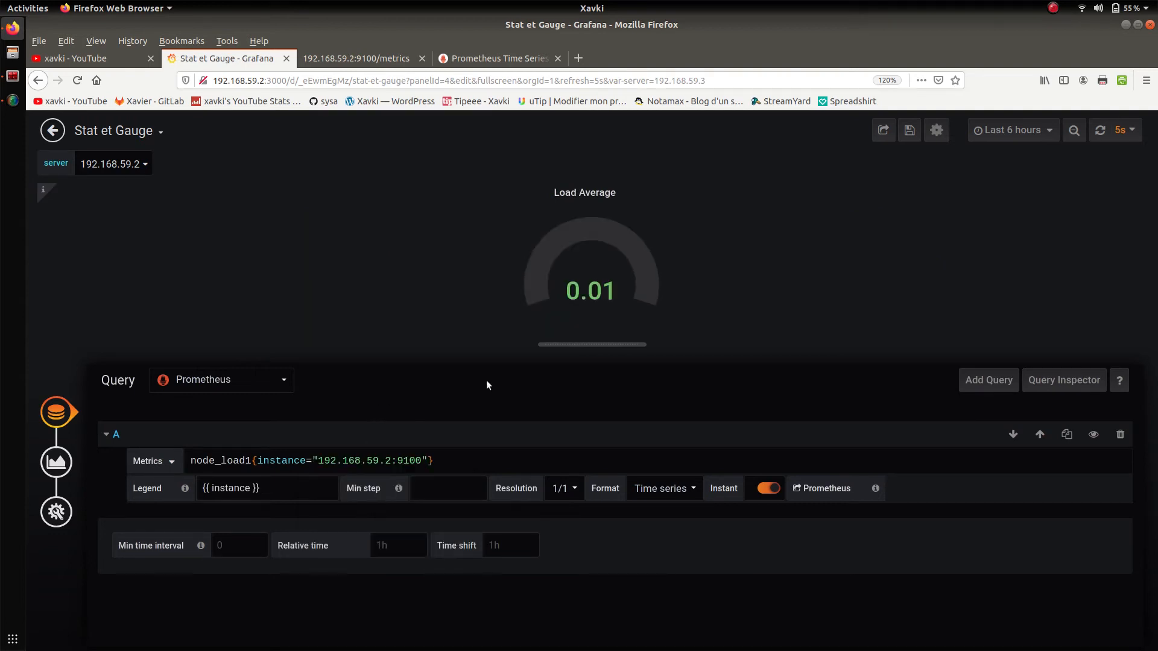
# - Replace the fixed IP in the Load Average query with the variable and regex matching: instance=~"$server:9100"
pyautogui.moveTo(391, 460); pyautogui.dragTo(321, 460)
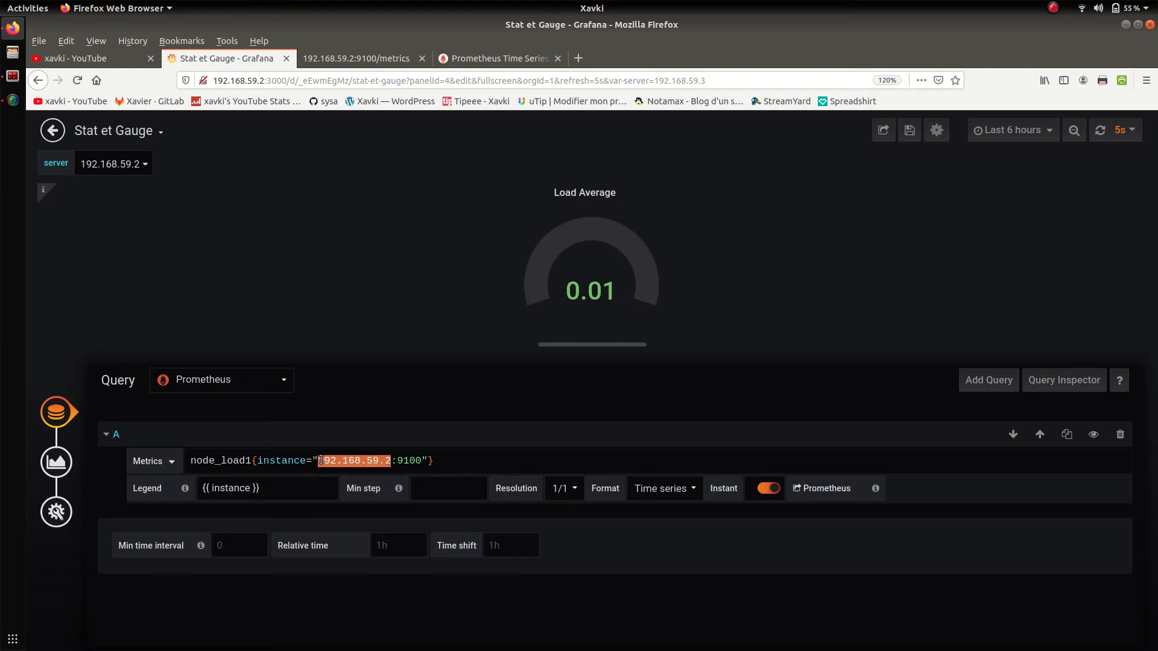
pyautogui.write('$')
pyautogui.write('server')
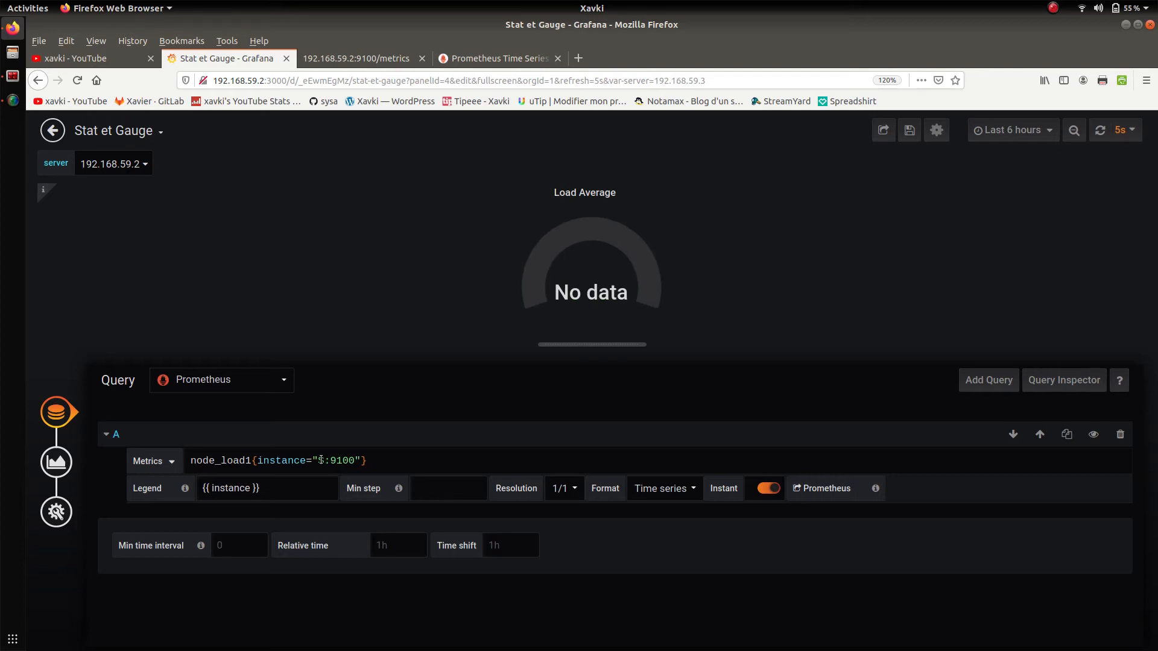
pyautogui.write('server')
pyautogui.click(316, 459)
pyautogui.write('~')
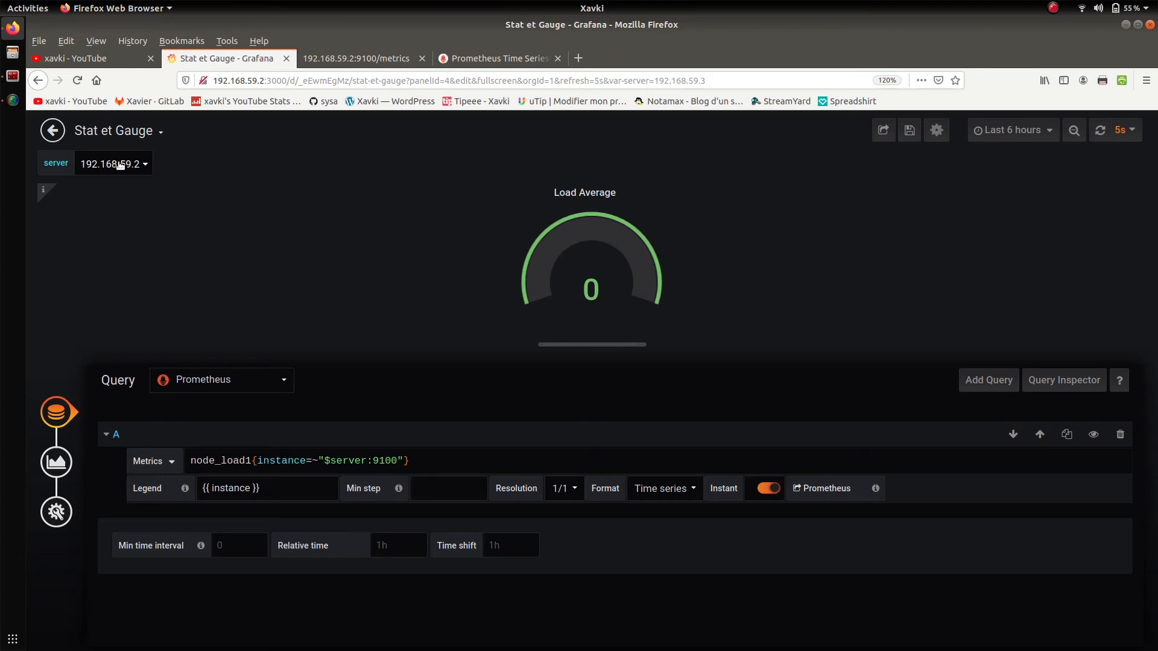
pyautogui.click(12, 76)
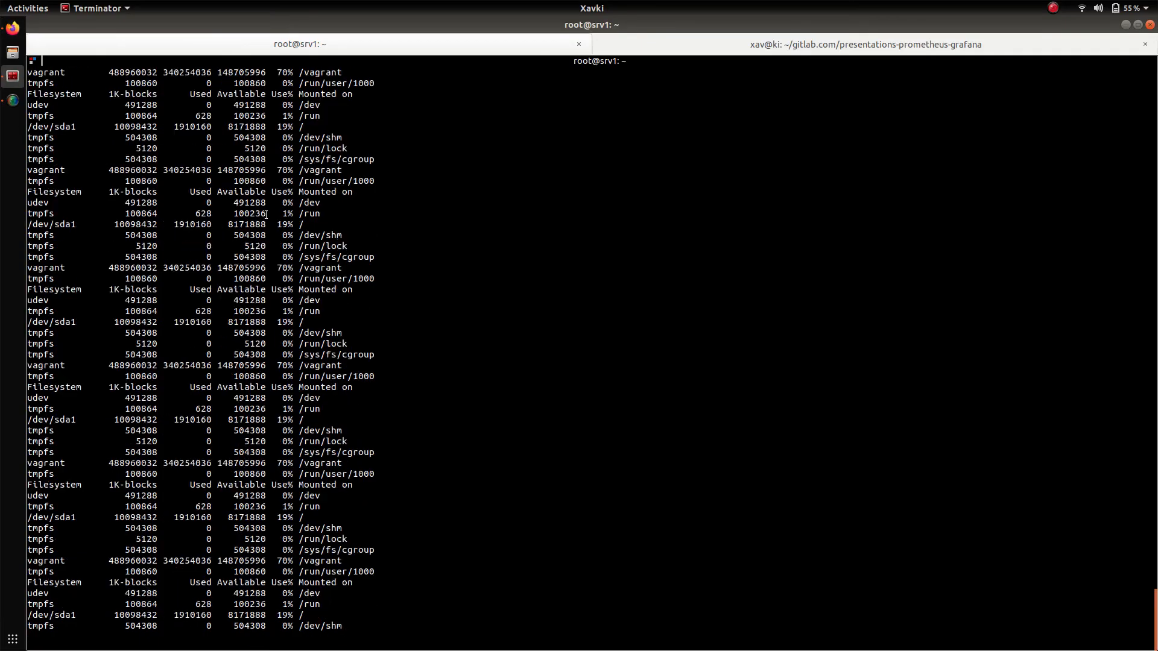
pyautogui.click(627, 41)
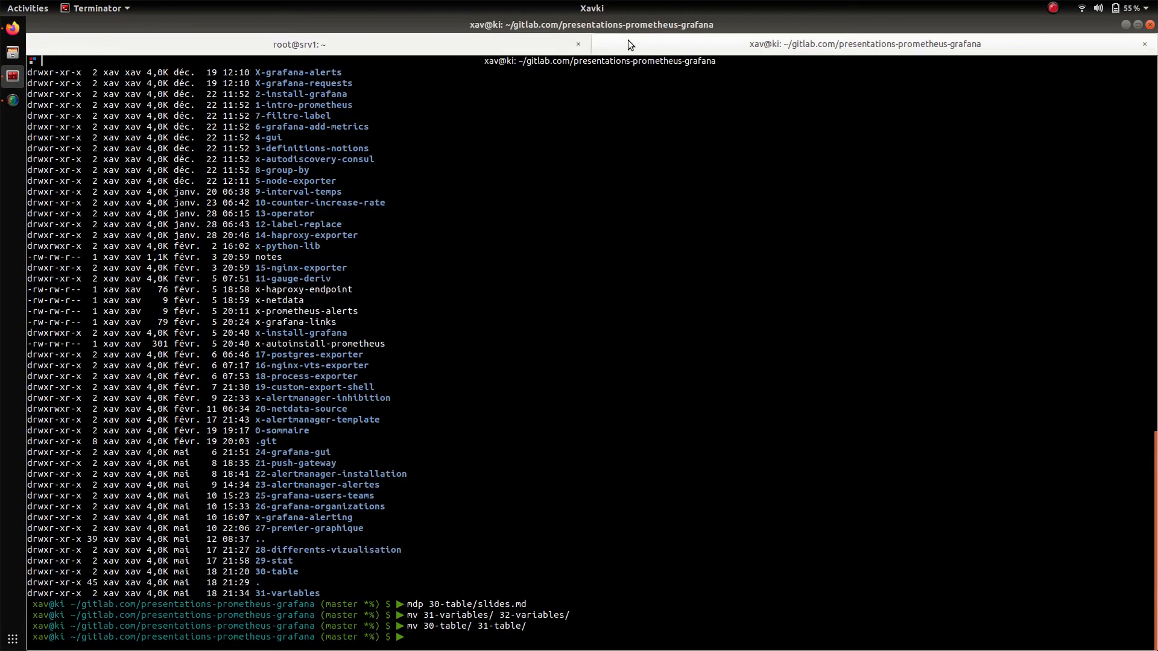
pyautogui.click(475, 37)
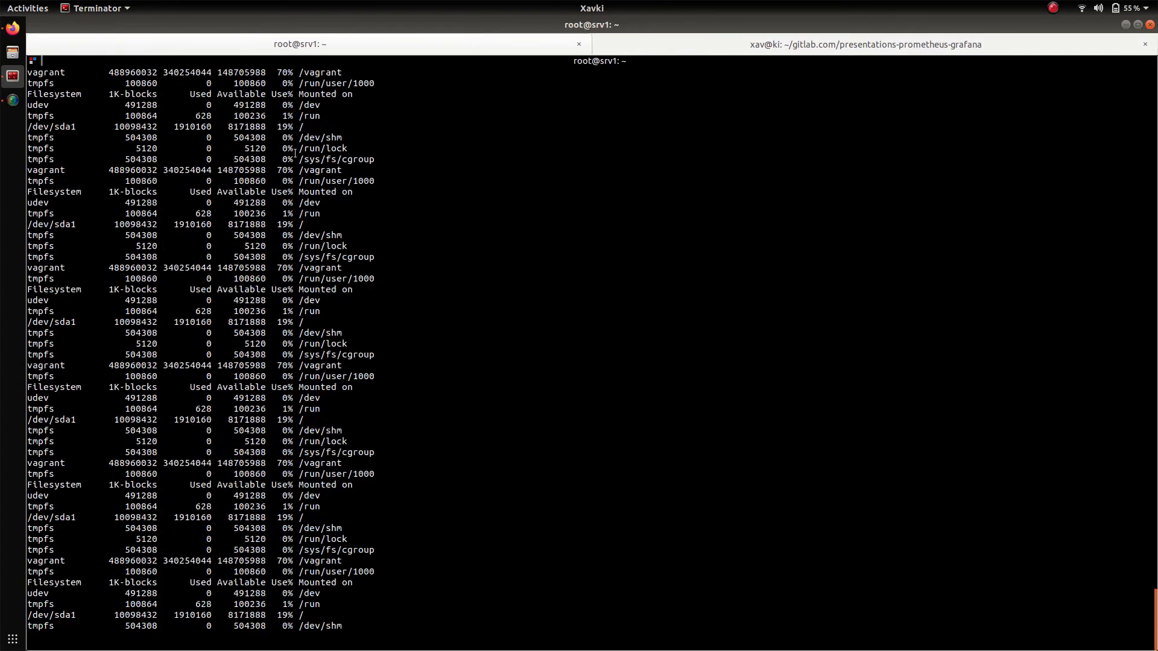
pyautogui.click(13, 28)
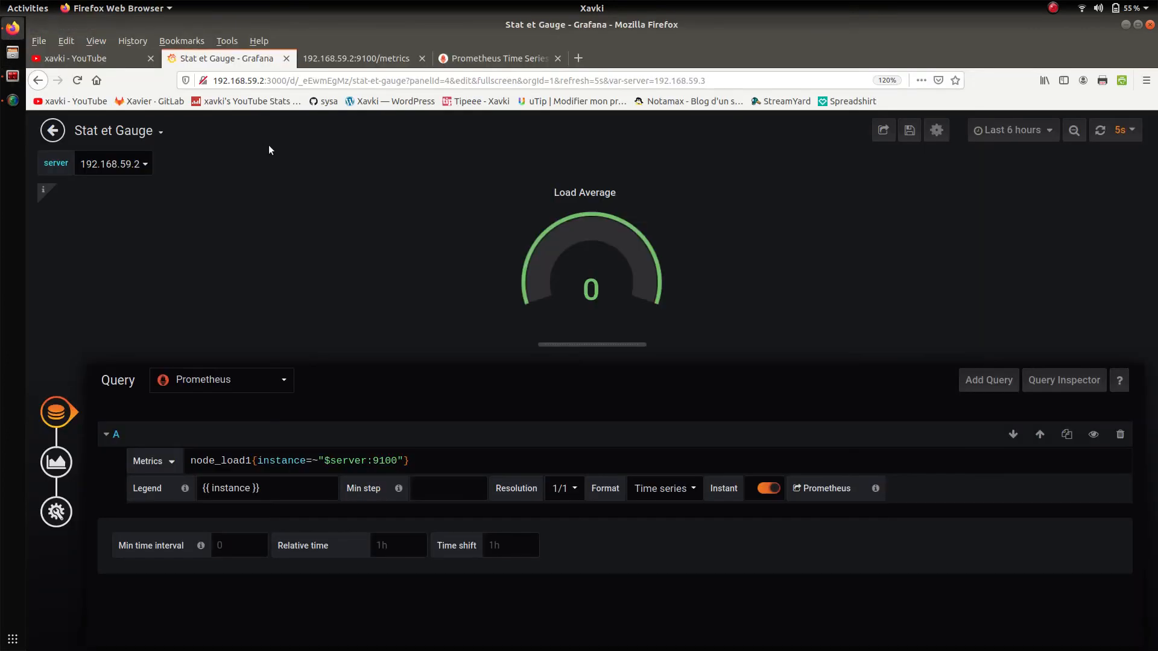
# - Test the Load Average gauge by switching the server variable between 192.168.59.3 and 192.168.59.2, ending on 192.168.59.3
pyautogui.click(126, 175)
pyautogui.click(132, 216)
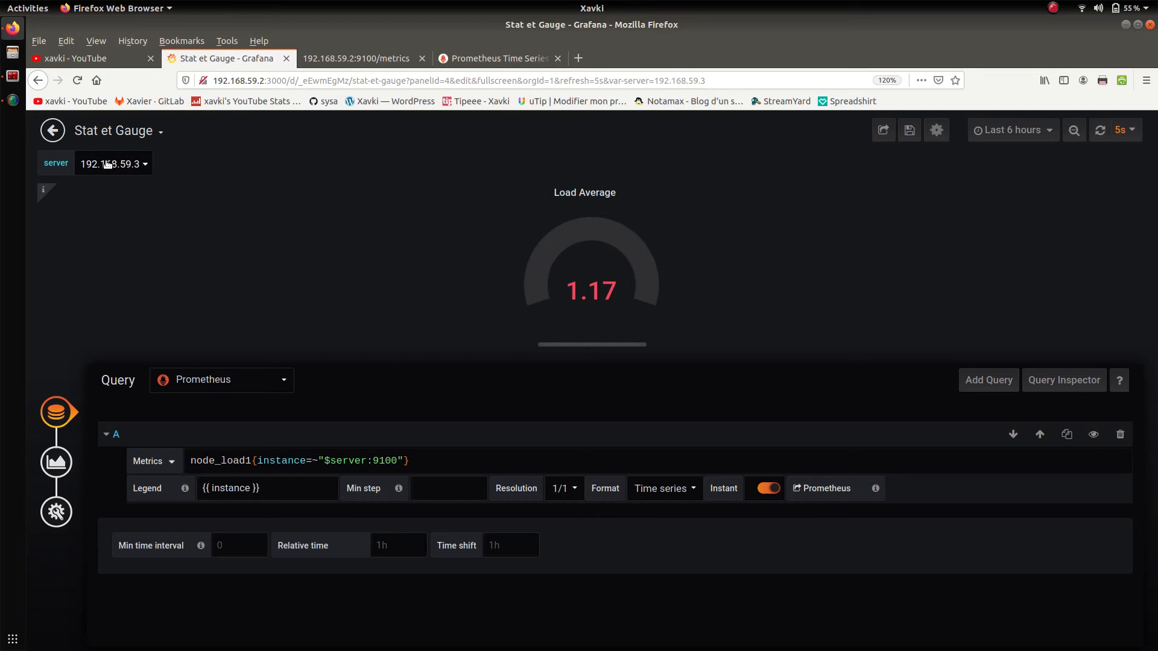
pyautogui.click(107, 165)
pyautogui.click(126, 195)
pyautogui.click(129, 164)
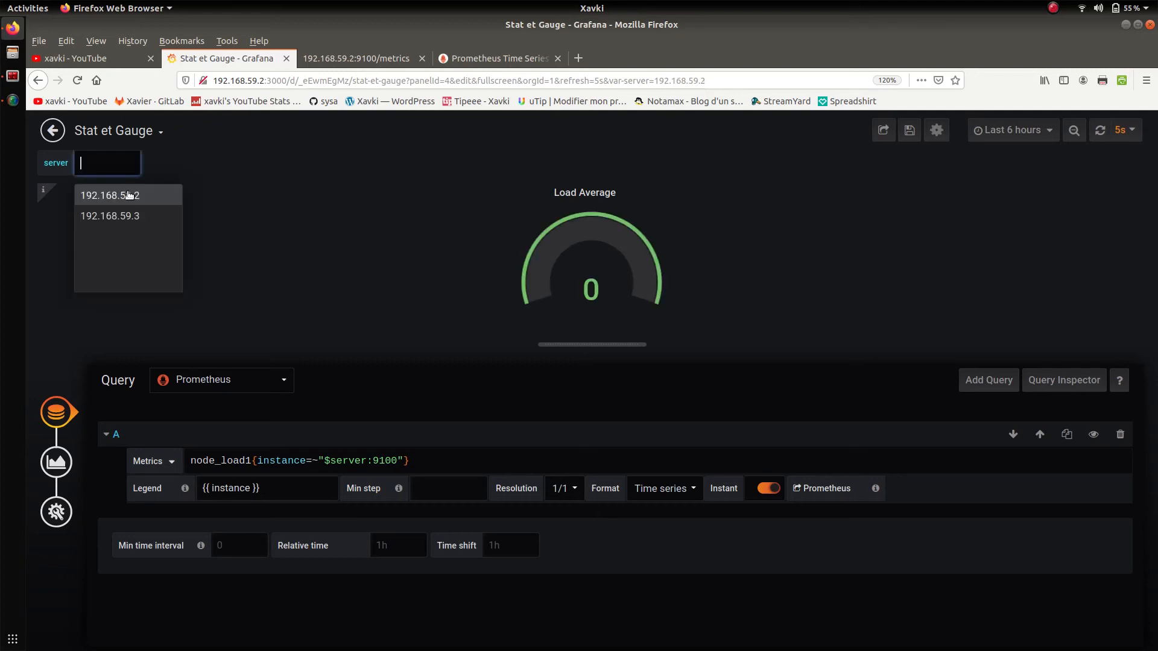
pyautogui.click(129, 216)
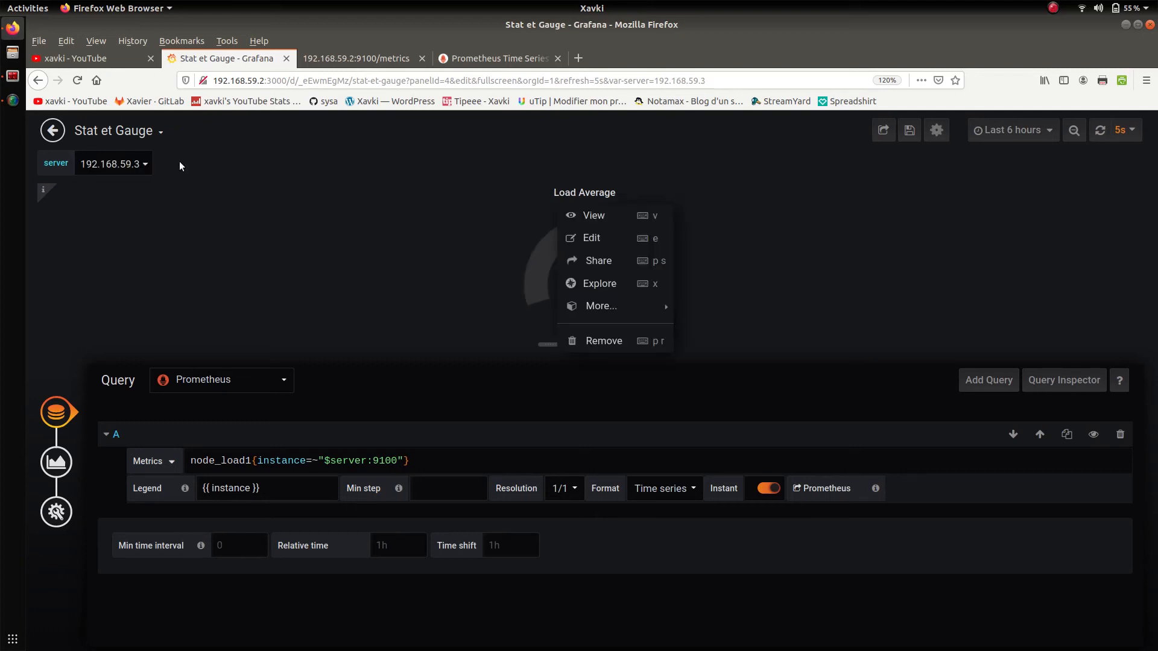
pyautogui.click(279, 179)
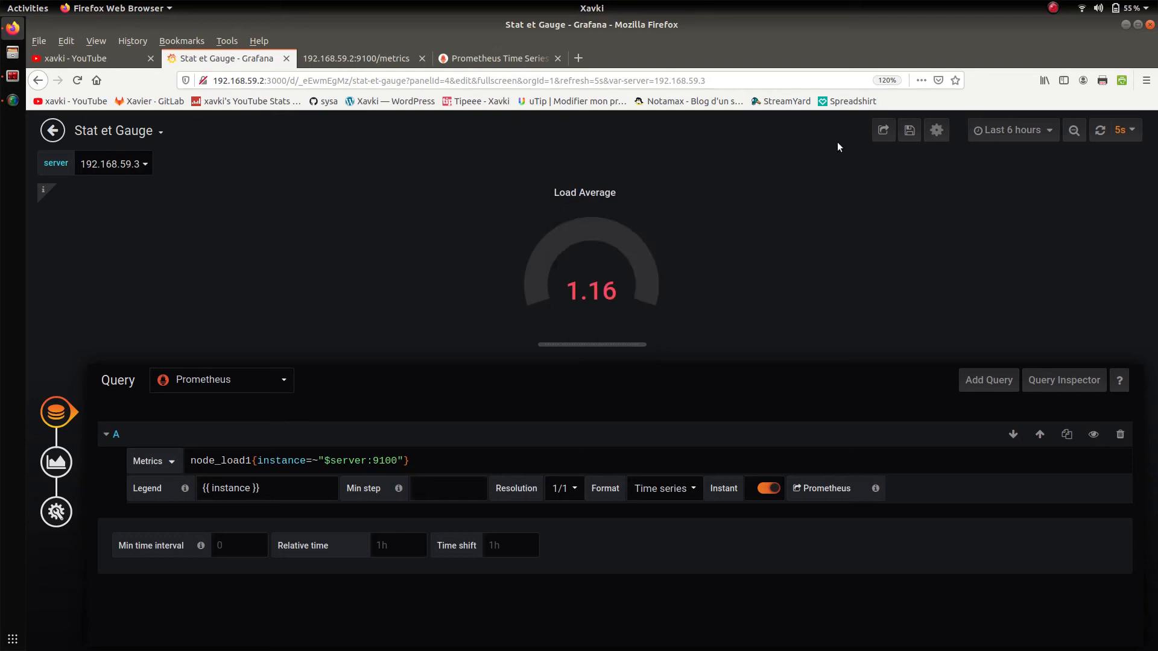
# - Save the Load Average panel change without a note and return to the Stat et Gauge dashboard
pyautogui.click(910, 125)
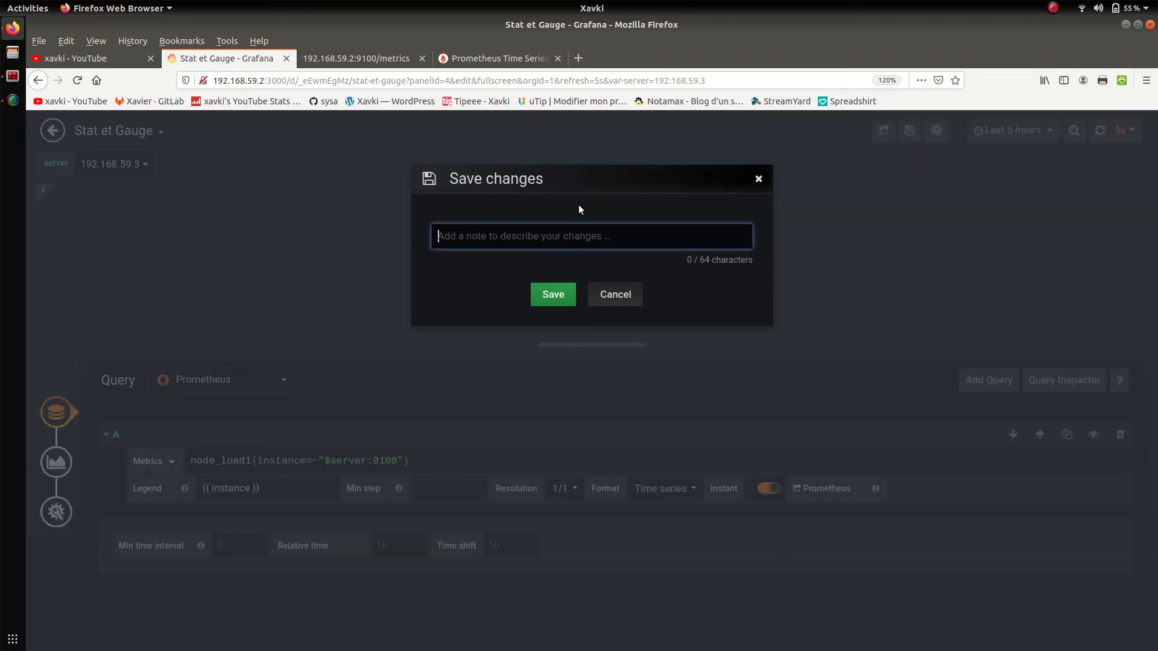
pyautogui.click(539, 293)
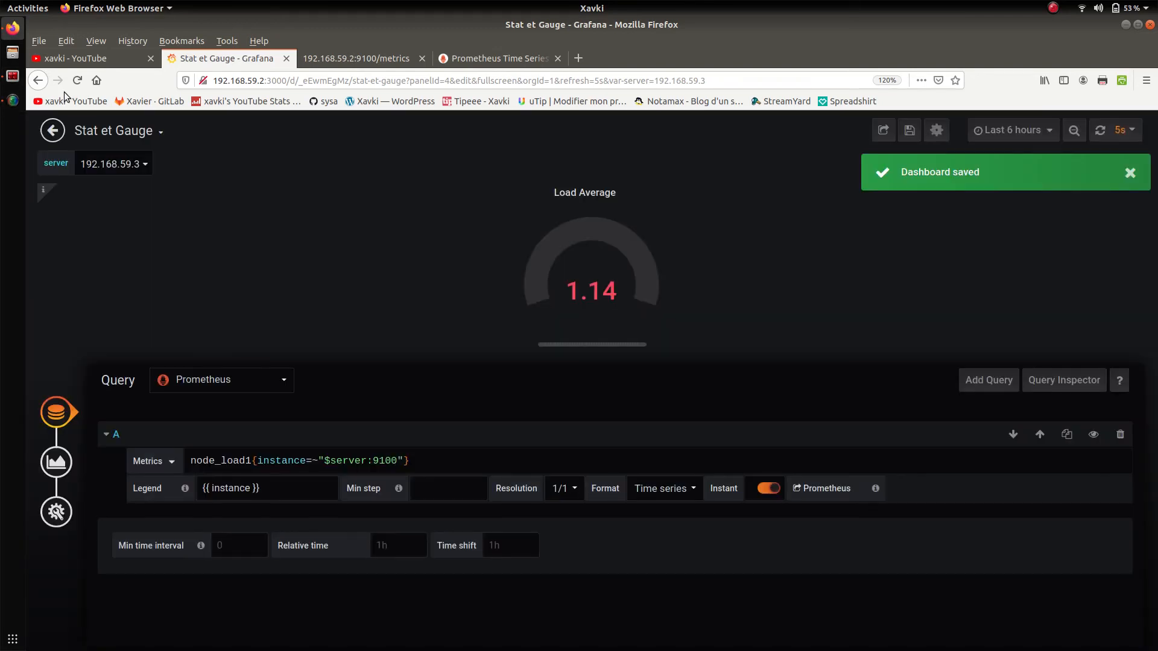
pyautogui.click(53, 131)
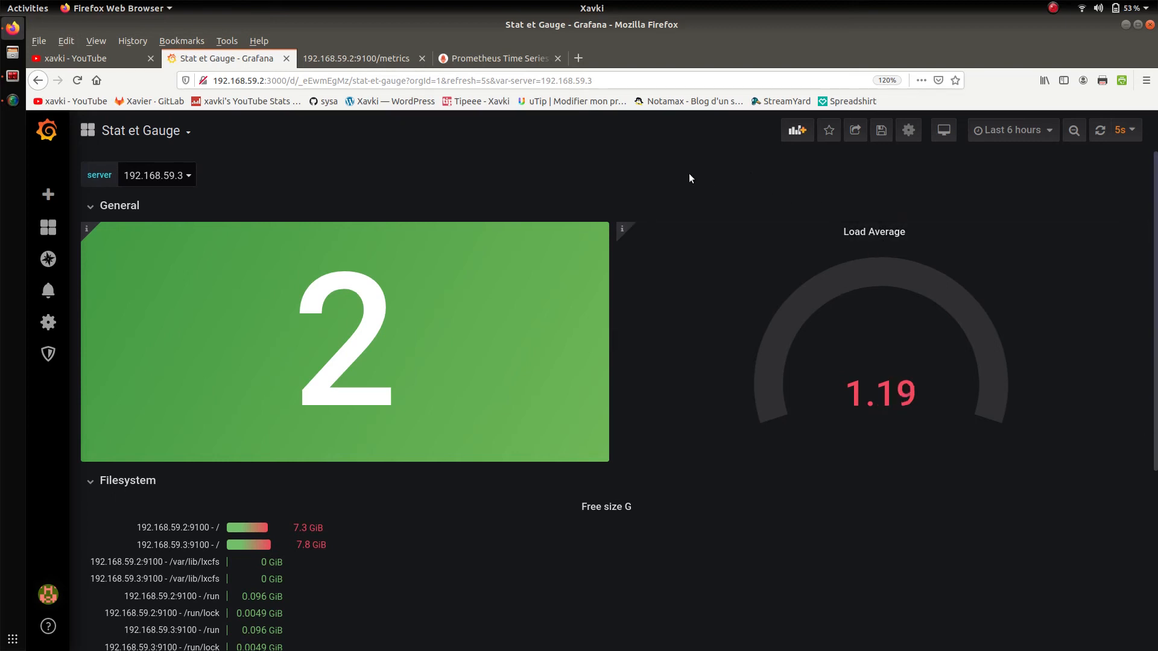
# - Edit the Free size G panel and add the filter {instance=~"$server"} after node_filesystem_free_bytes in its query
pyautogui.scroll(-4, 1128, 356)
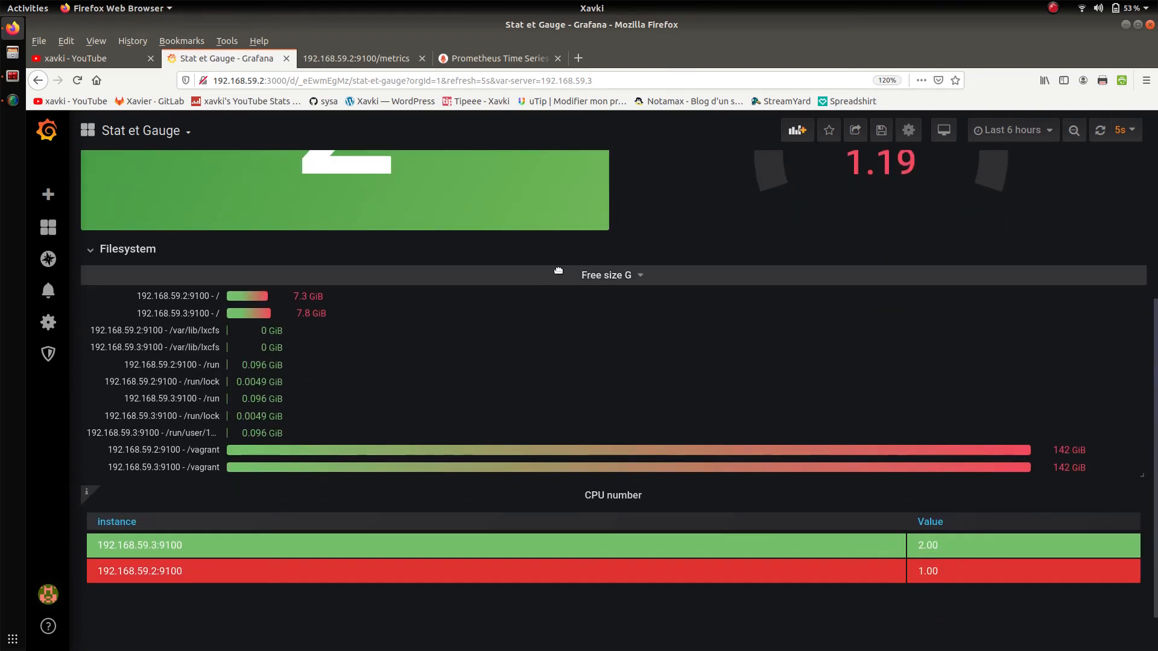
pyautogui.click(615, 276)
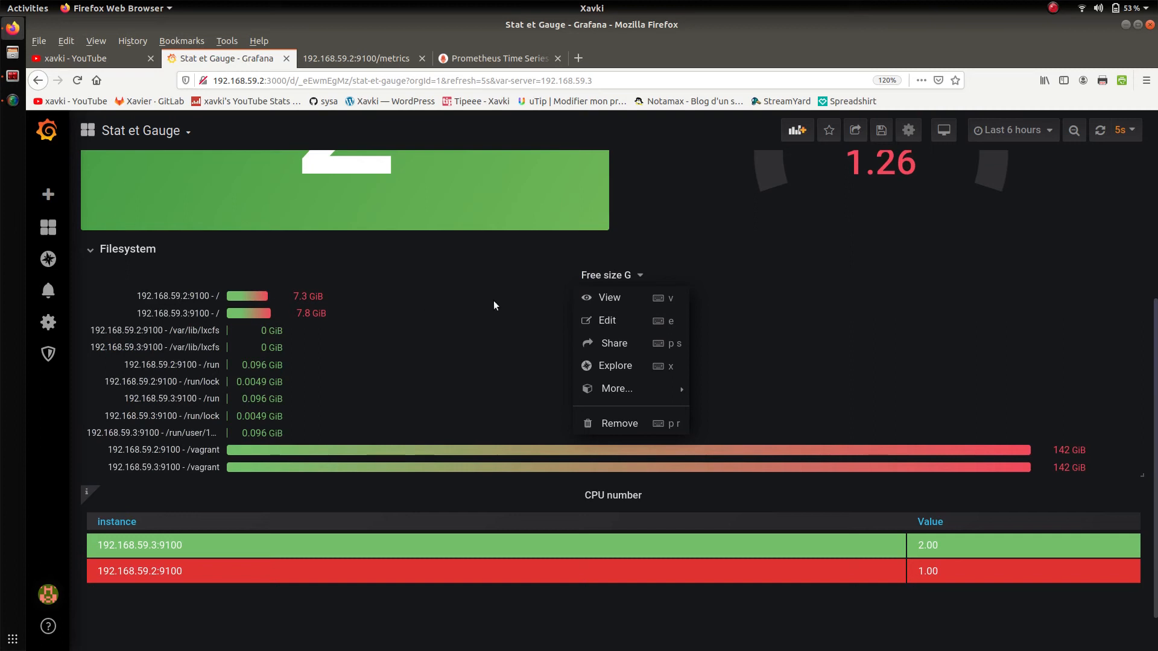
pyautogui.click(603, 320)
pyautogui.click(454, 459)
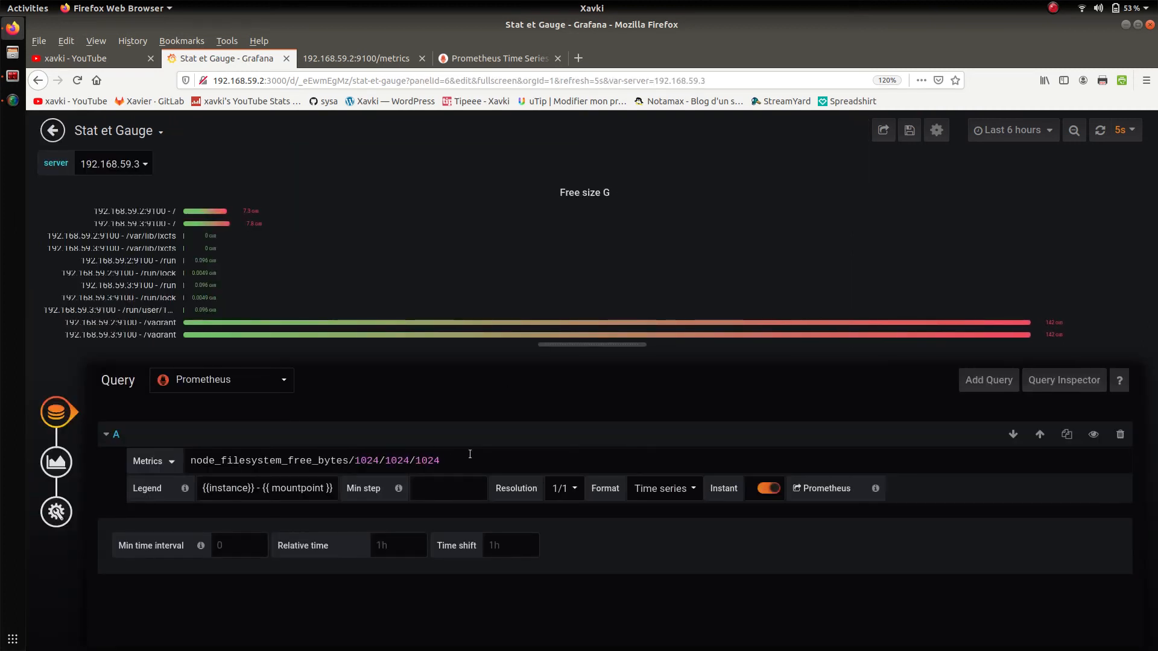
pyautogui.click(350, 460)
pyautogui.write('{instance=~')
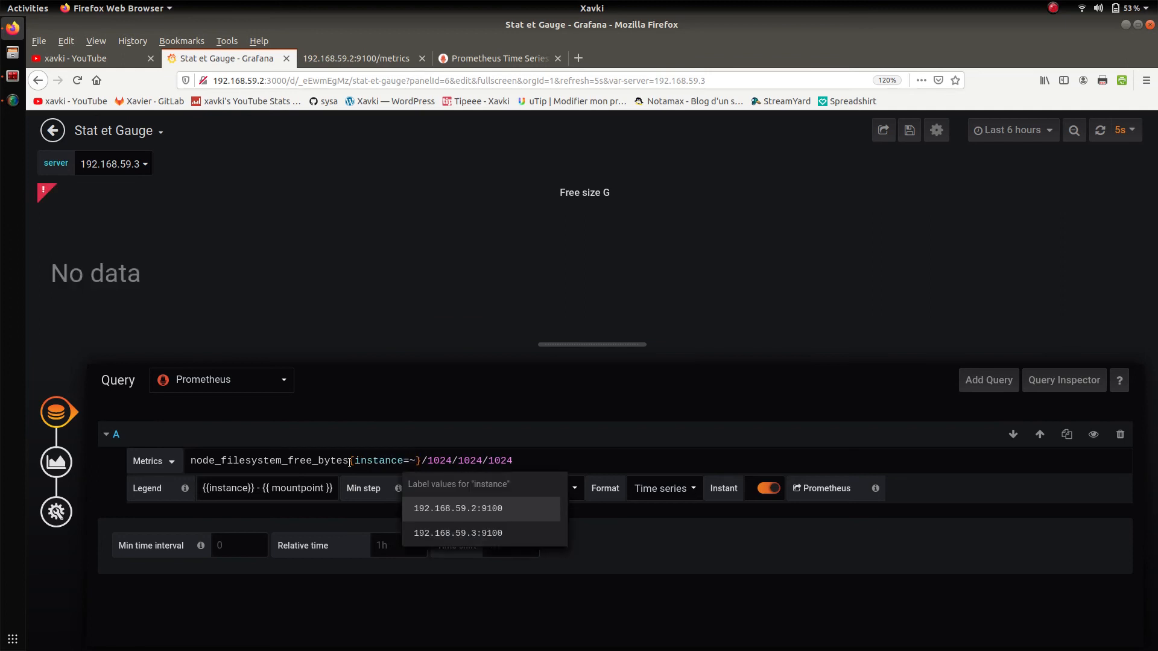
pyautogui.write('"')
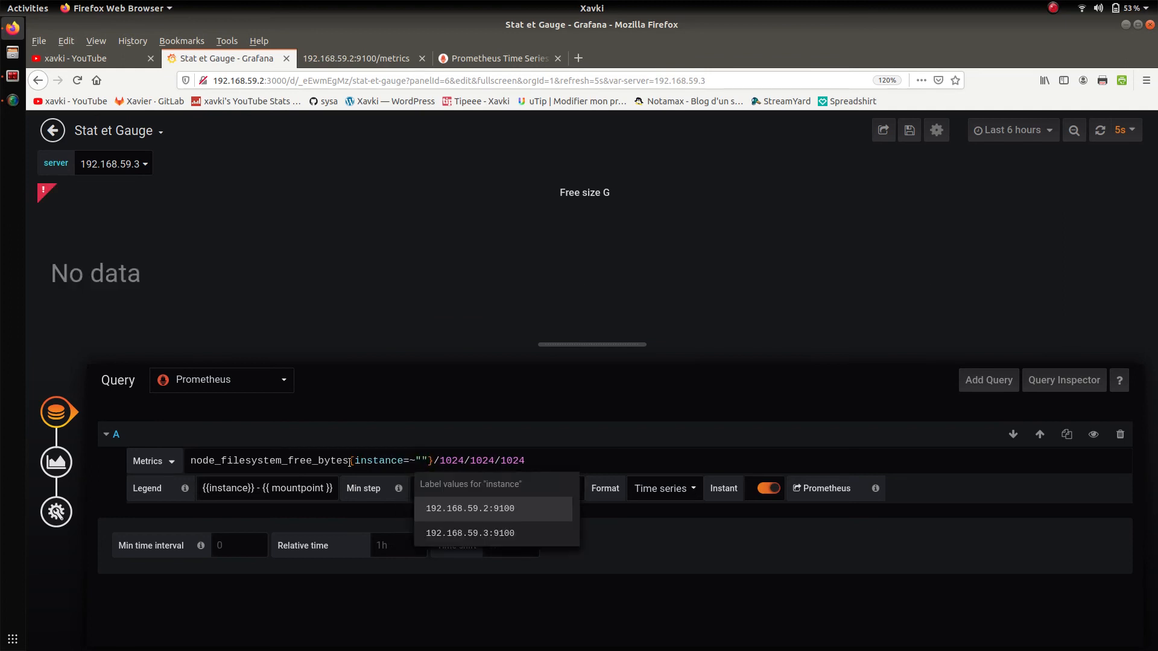
pyautogui.write('$server')
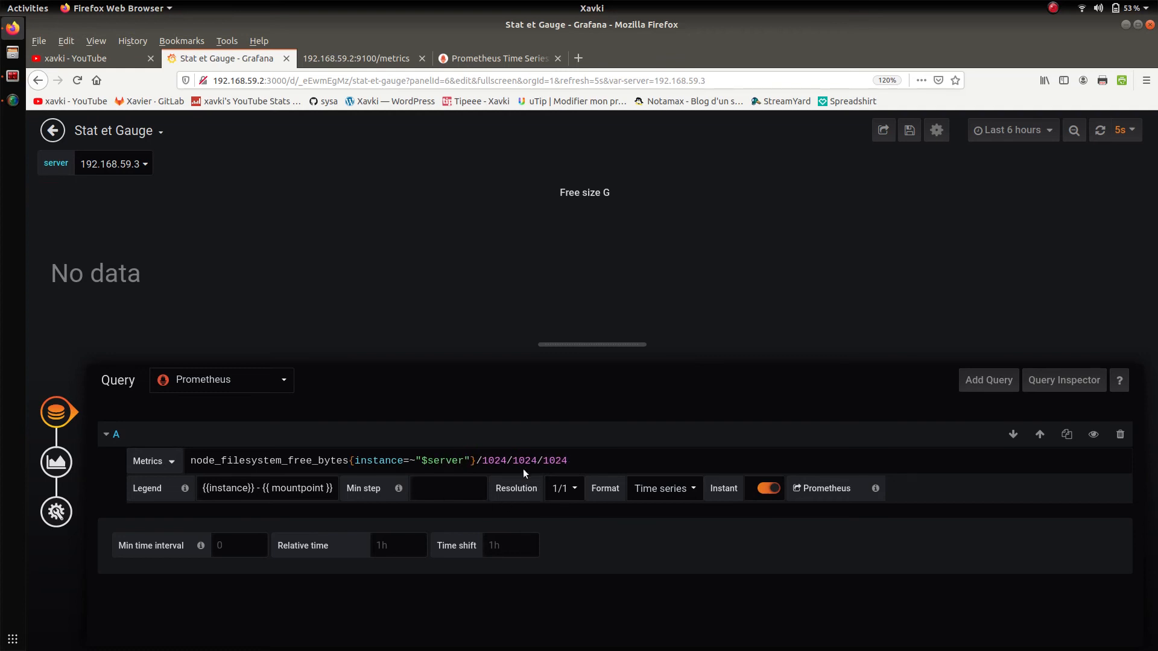
# - Append the port :9100 after $server in the Free size G query's instance filter
pyautogui.write(':')
pyautogui.press('Home')
pyautogui.click(470, 461)
pyautogui.write('9100')
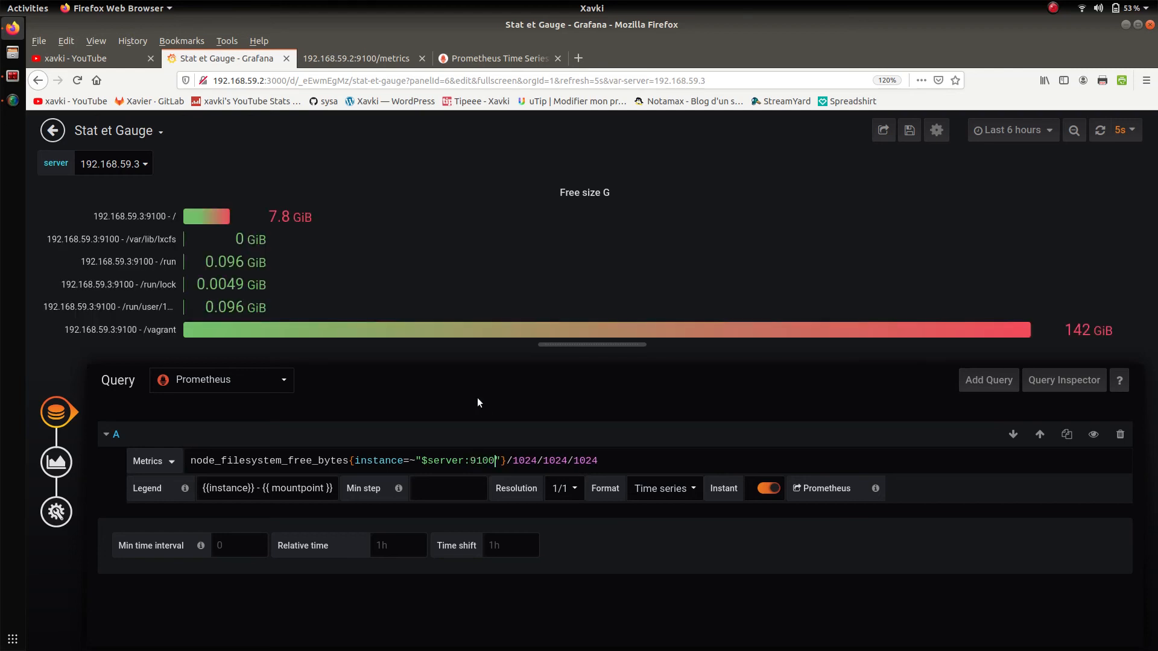
# - Check the Free size G panel's filtering by switching the server variable to 192.168.59.2 and back to 192.168.59.3
pyautogui.click(132, 165)
pyautogui.click(134, 191)
pyautogui.click(128, 166)
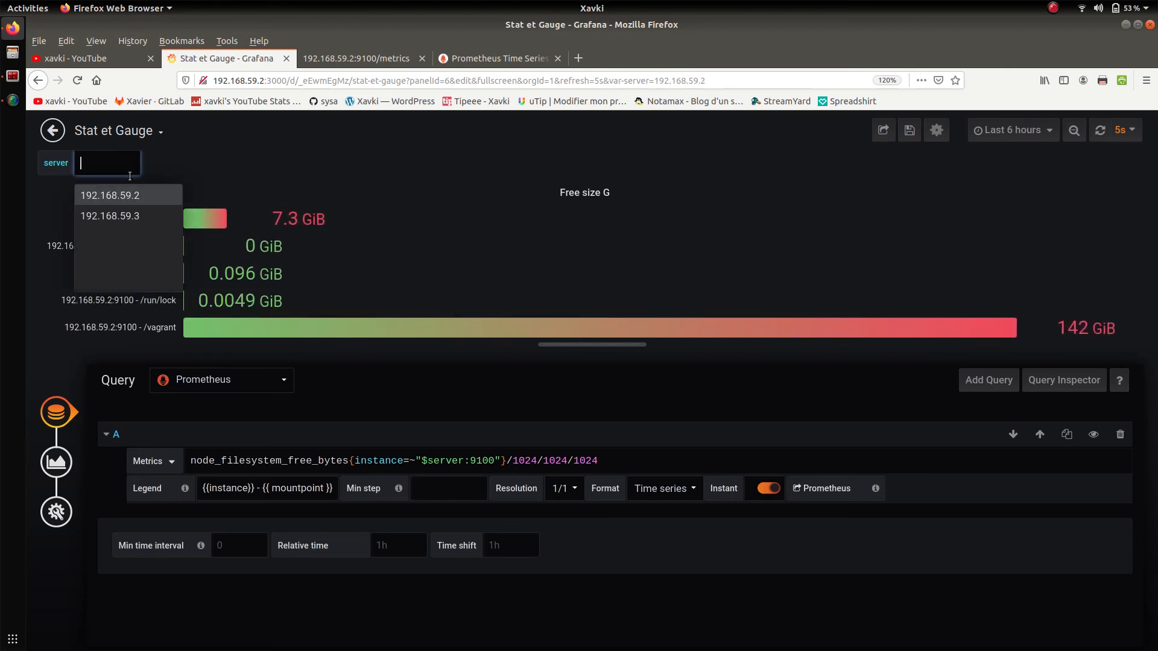
pyautogui.click(123, 215)
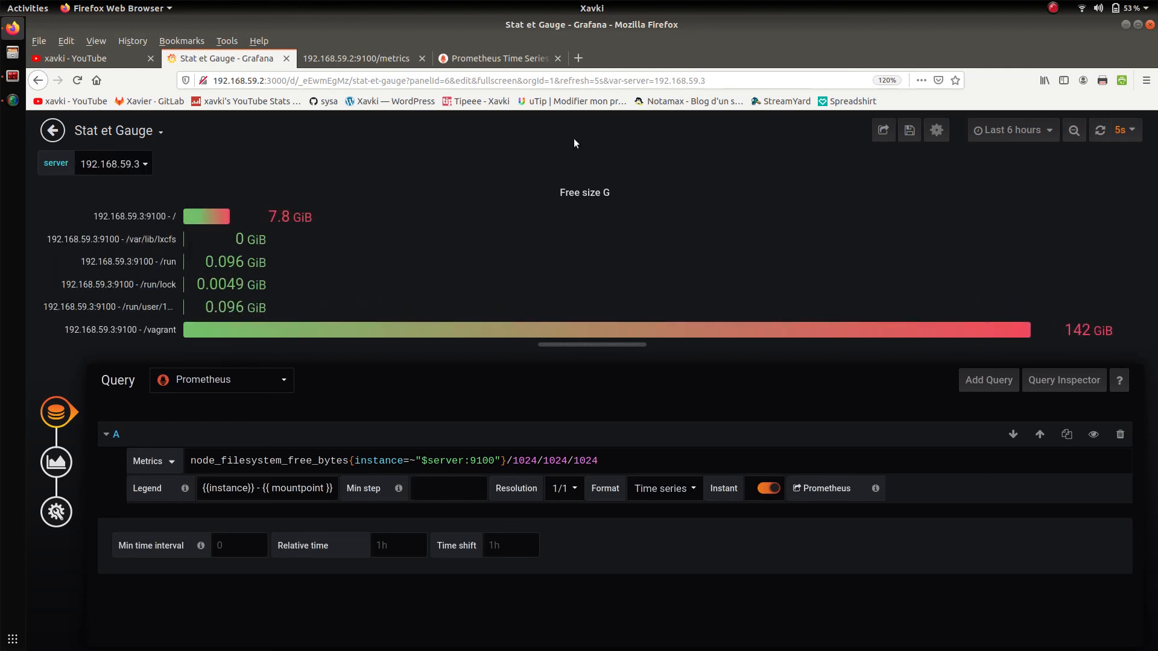
# - Remove the instance part from the Free size G legend so that it contains only {{ mountpoint }}
pyautogui.click(908, 133)
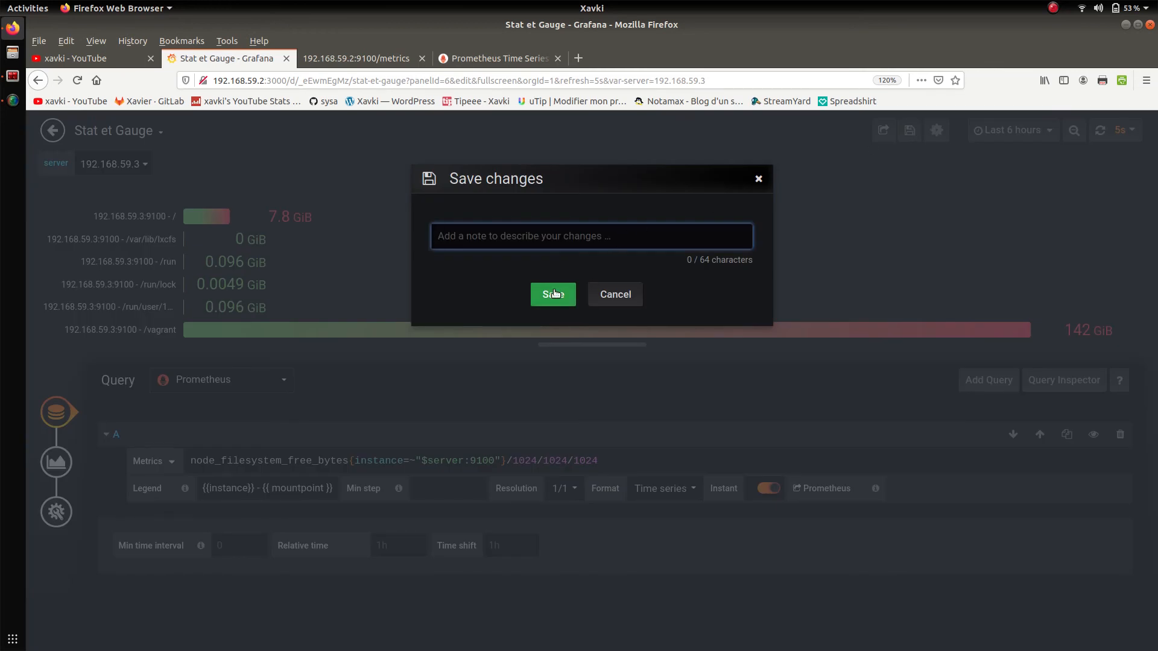
pyautogui.click(613, 295)
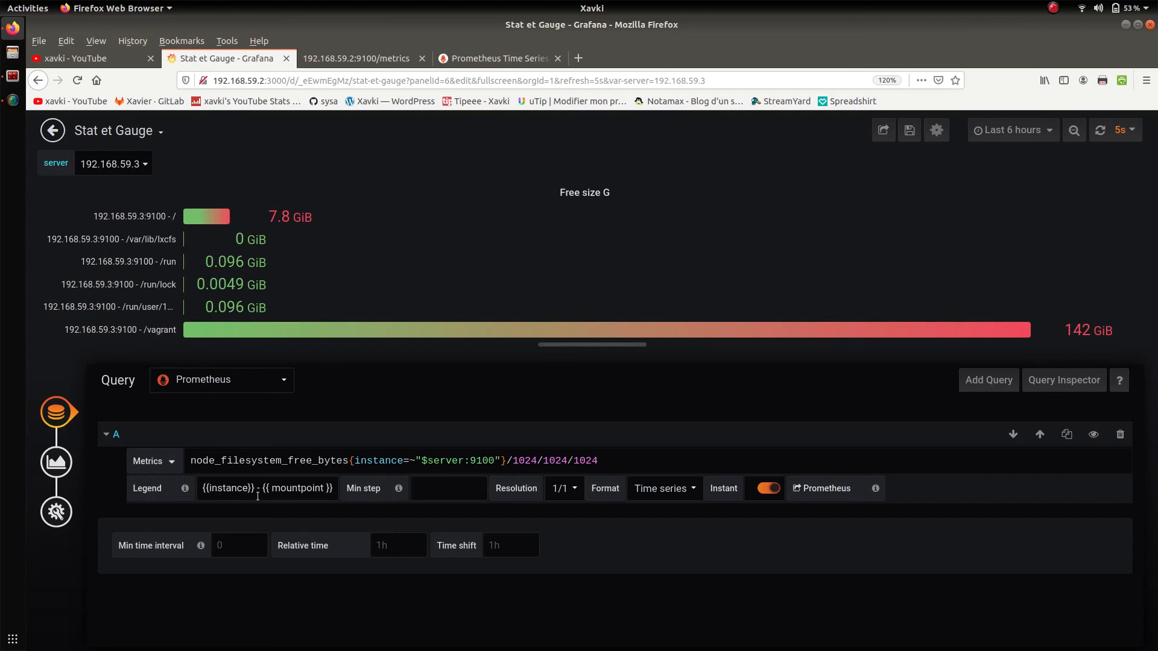
pyautogui.moveTo(258, 491); pyautogui.dragTo(177, 487)
pyautogui.press('BackSpace')
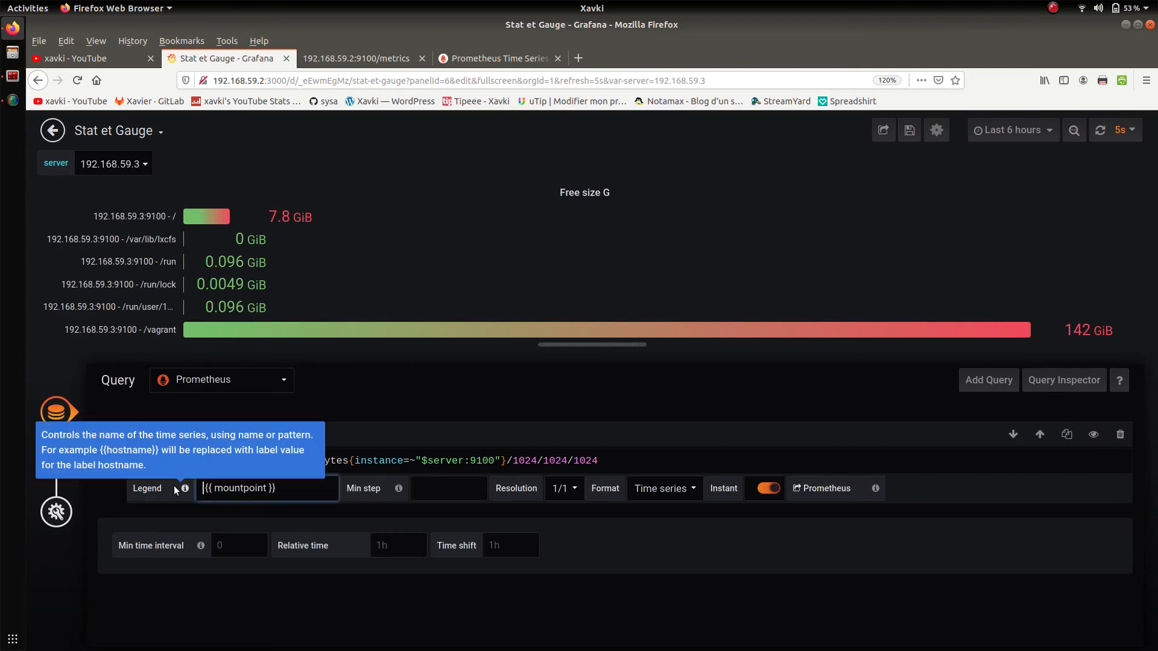
pyautogui.click(174, 486)
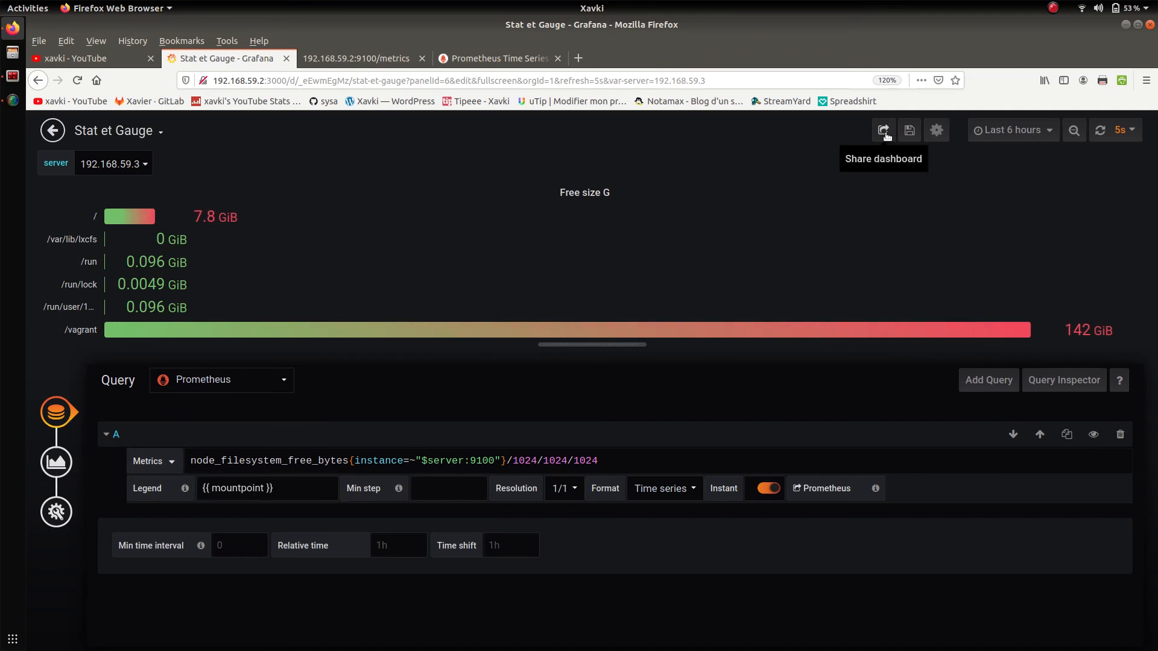
# - Save the dashboard with the Free size G changes and return to the dashboard view
pyautogui.click(911, 131)
pyautogui.click(553, 294)
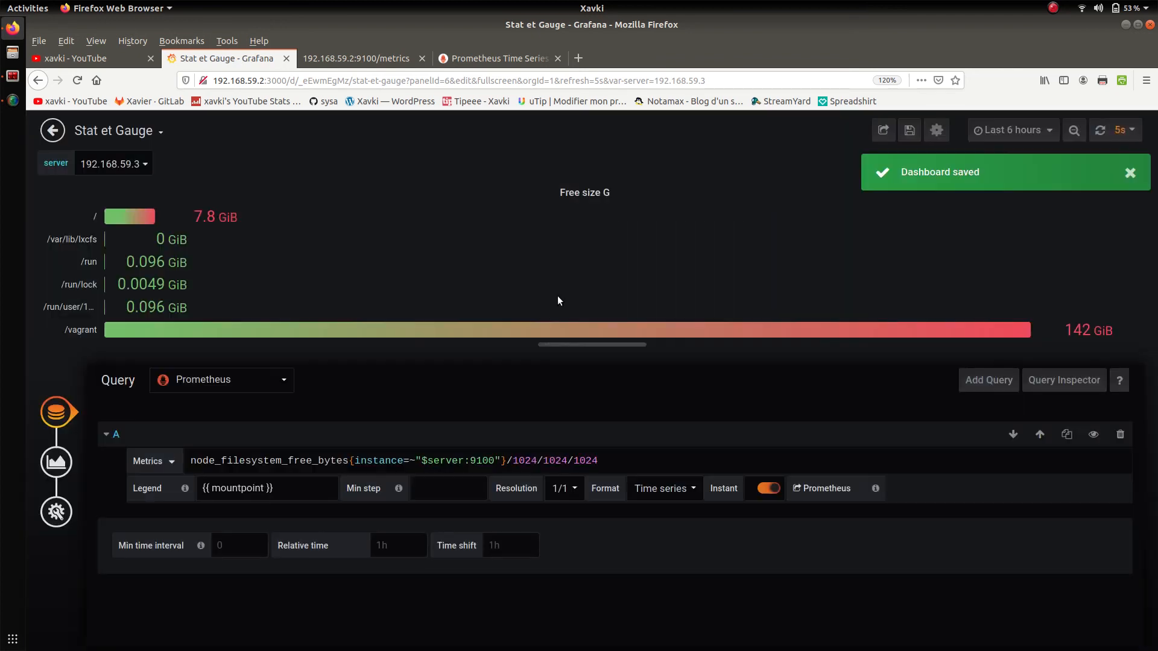
pyautogui.click(53, 130)
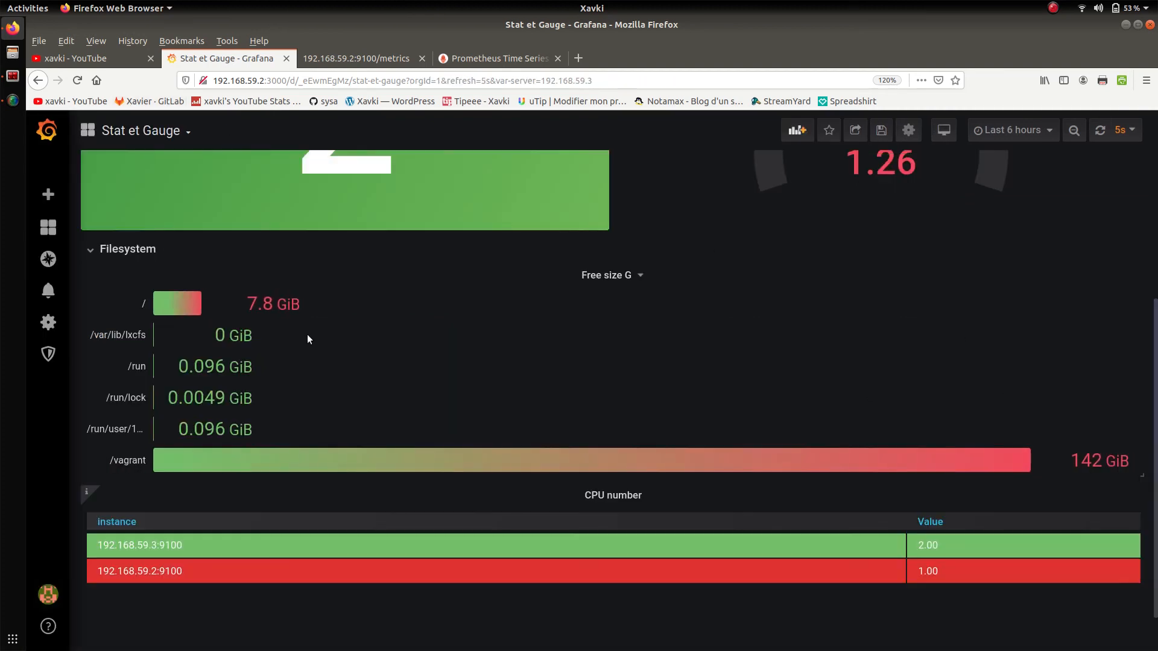
# - Edit the CPU number panel's query by adding the filter {instance=~"$server"} to node_cpu_seconds_total
pyautogui.click(624, 497)
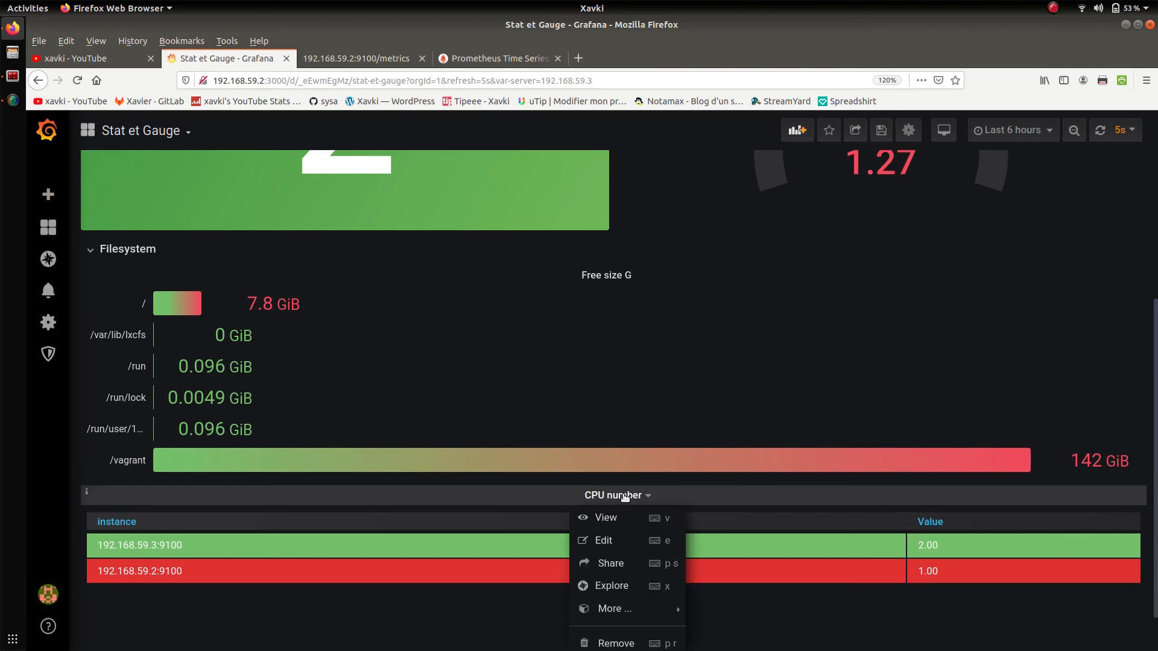
pyautogui.click(616, 540)
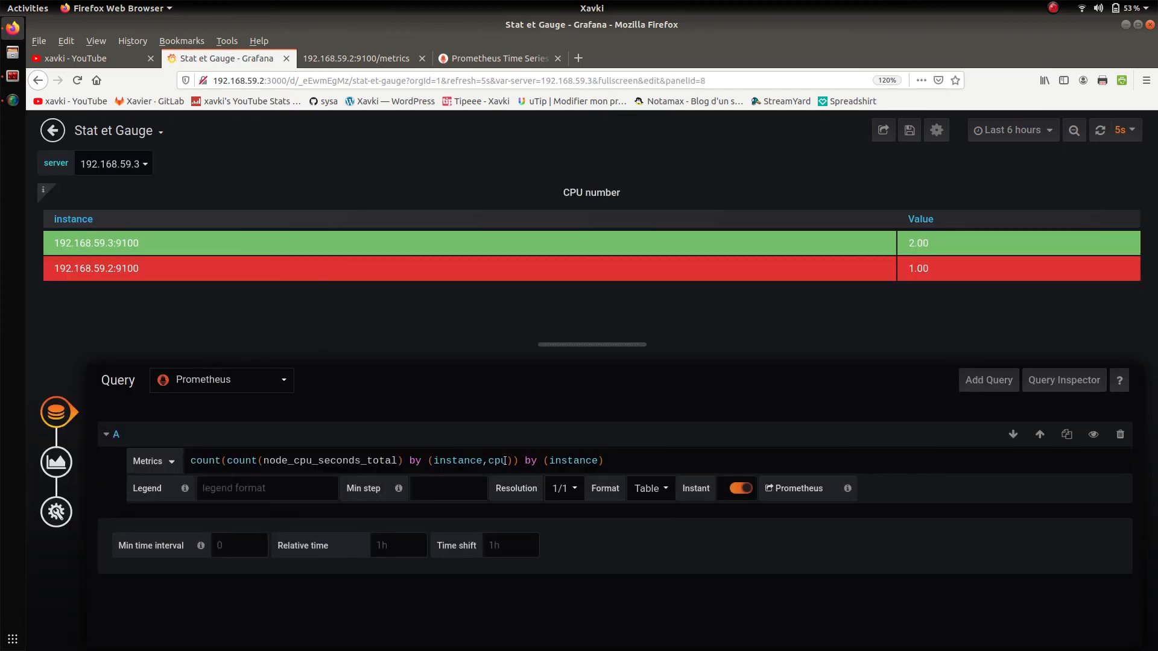
pyautogui.click(396, 461)
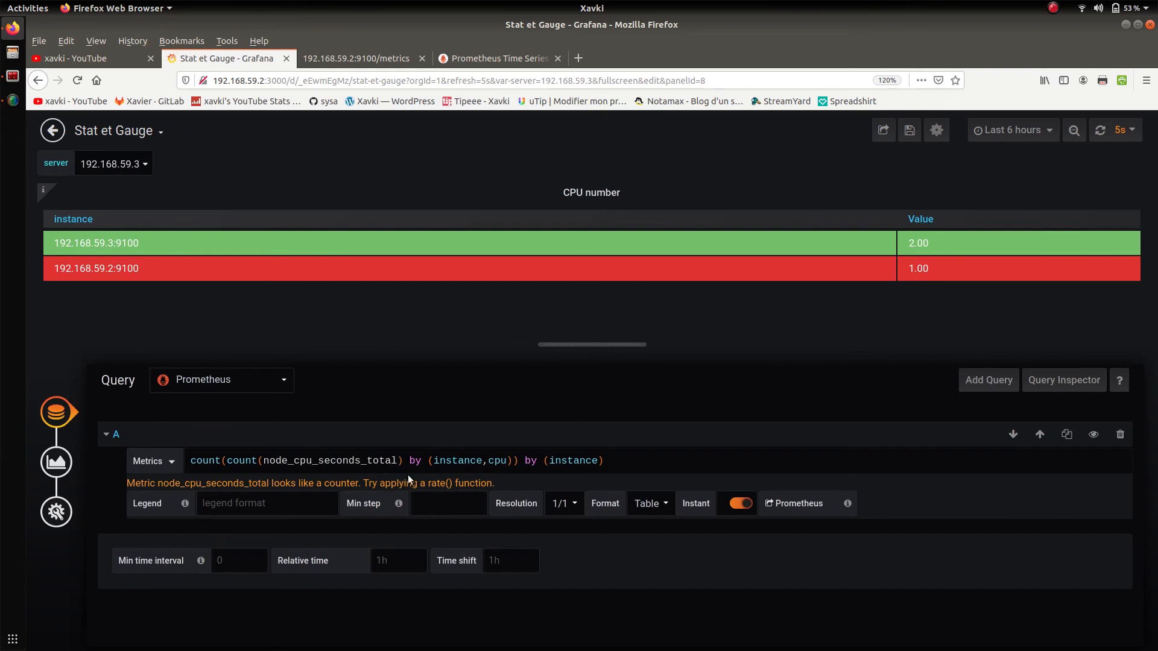
pyautogui.write('{')
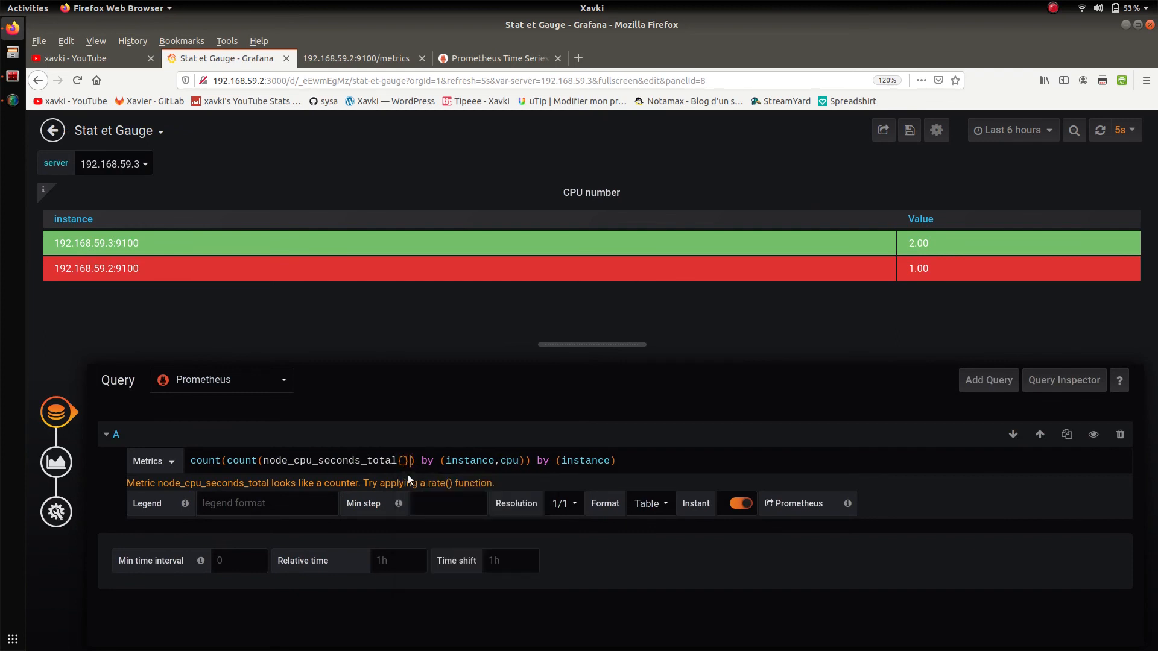
pyautogui.click(440, 534)
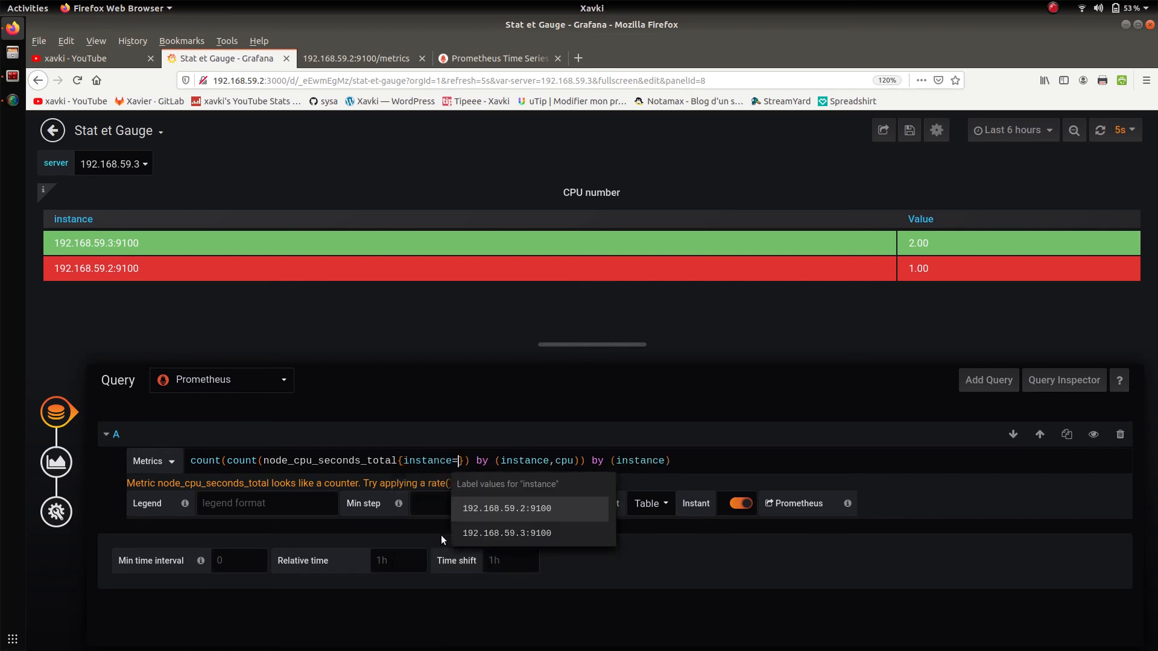
pyautogui.write('~')
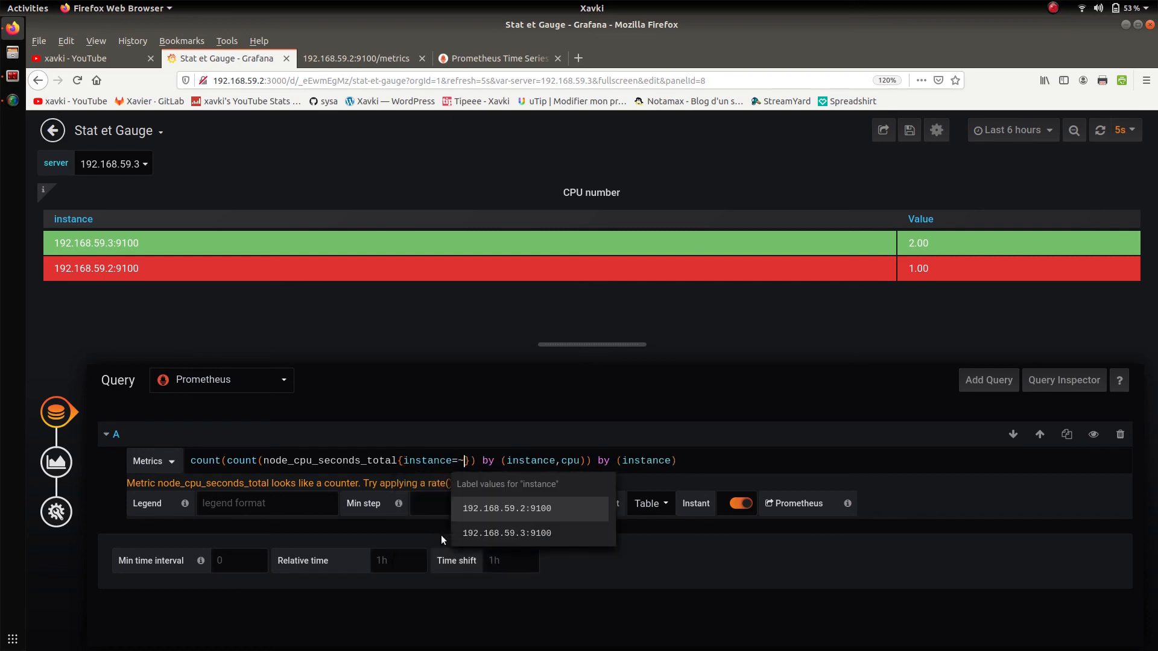
pyautogui.write('"')
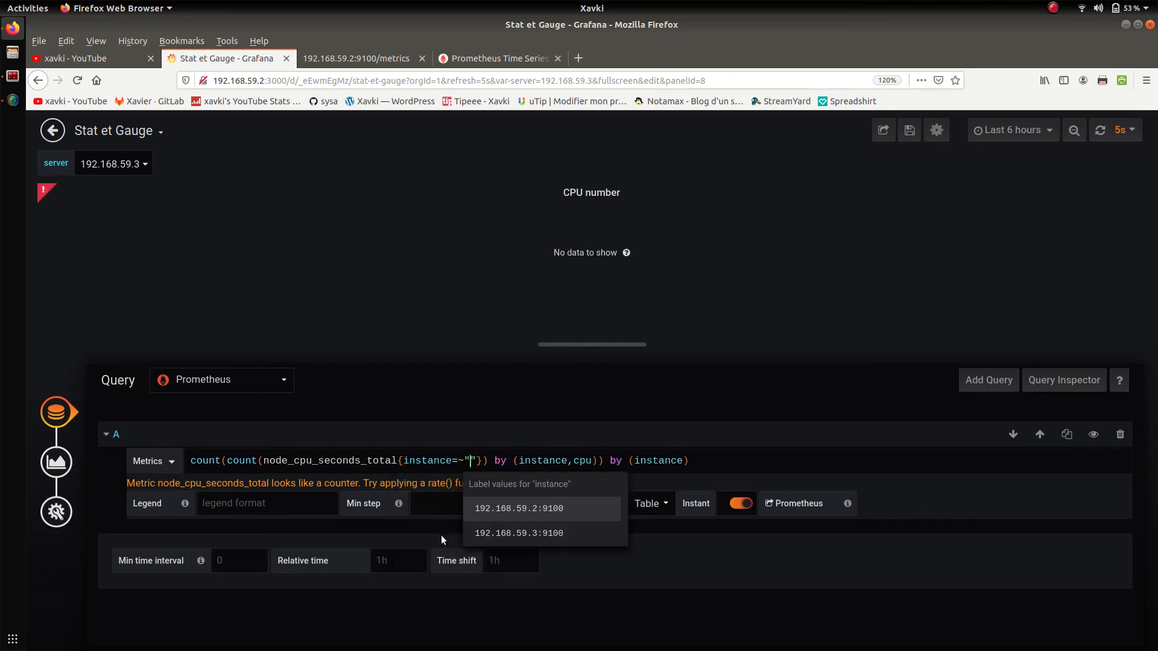
pyautogui.write('$server')
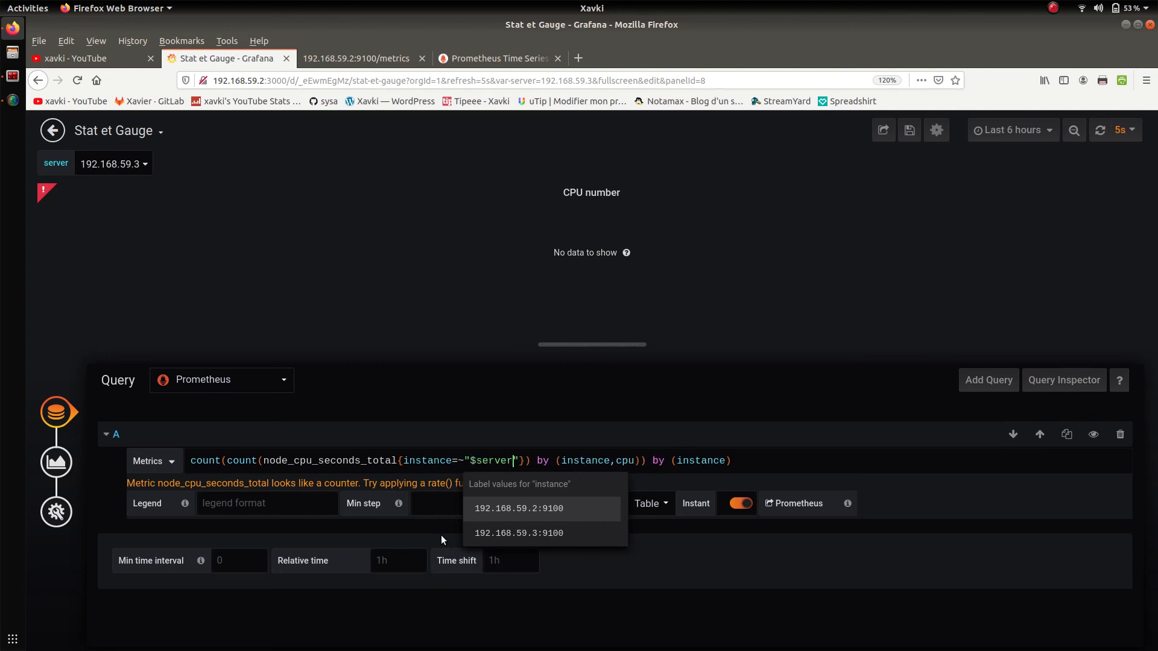
pyautogui.click(440, 534)
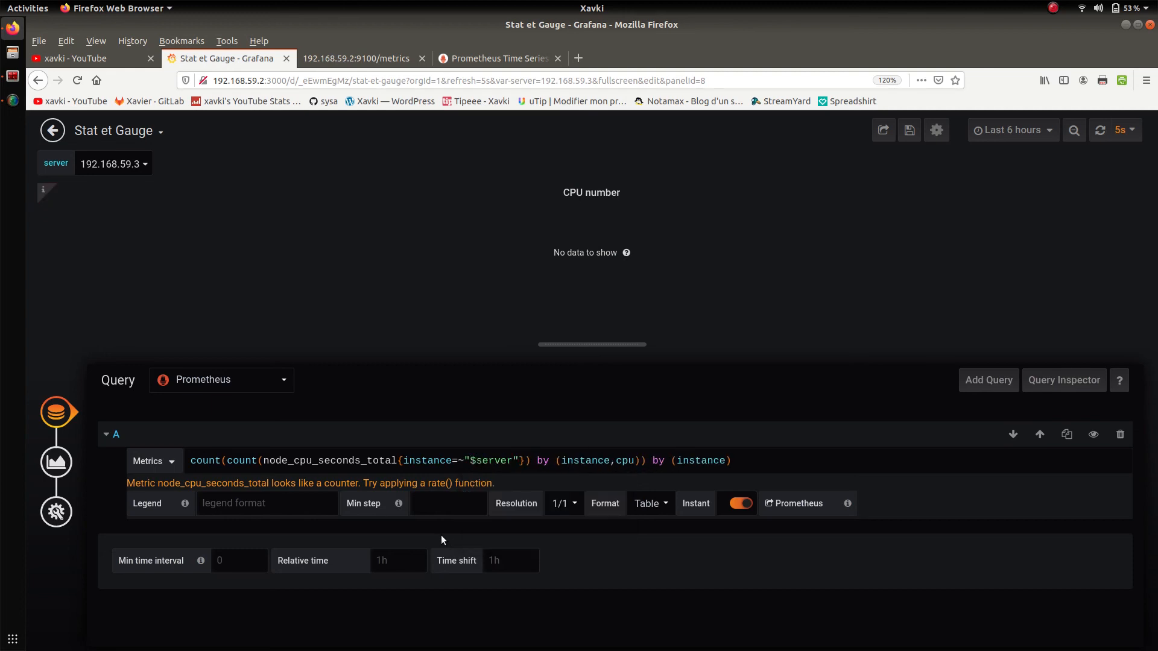
# - Append the port :9100 after $server in the CPU number query's instance filter
pyautogui.click(518, 459)
pyautogui.press('Left')
pyautogui.write(':91')
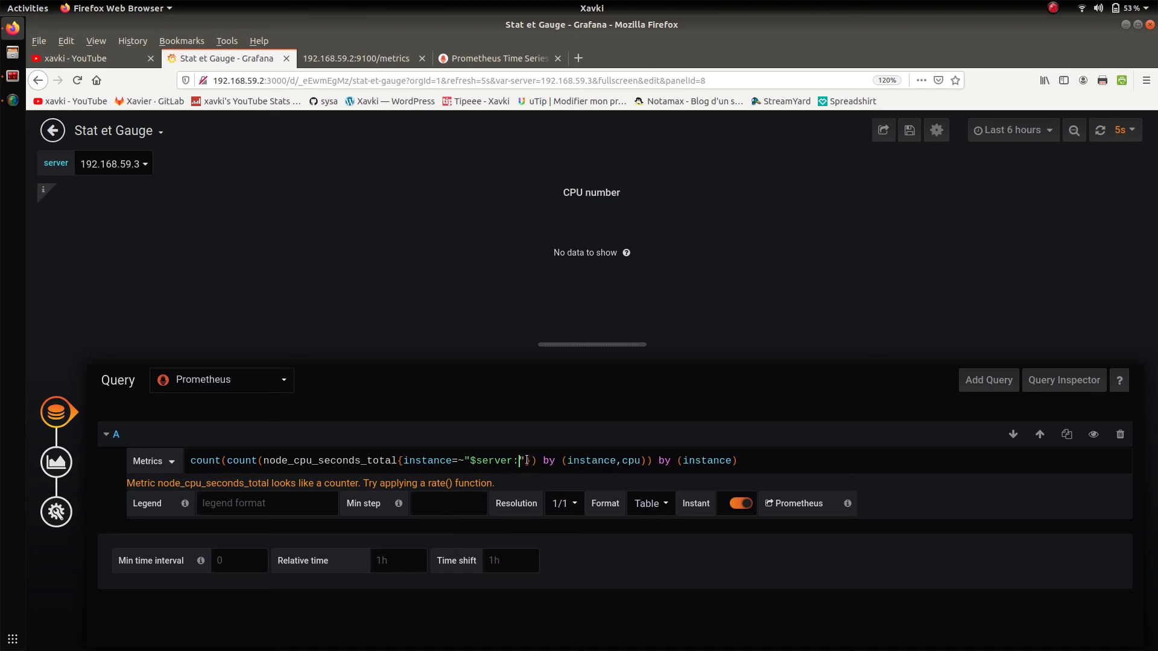
pyautogui.write('00')
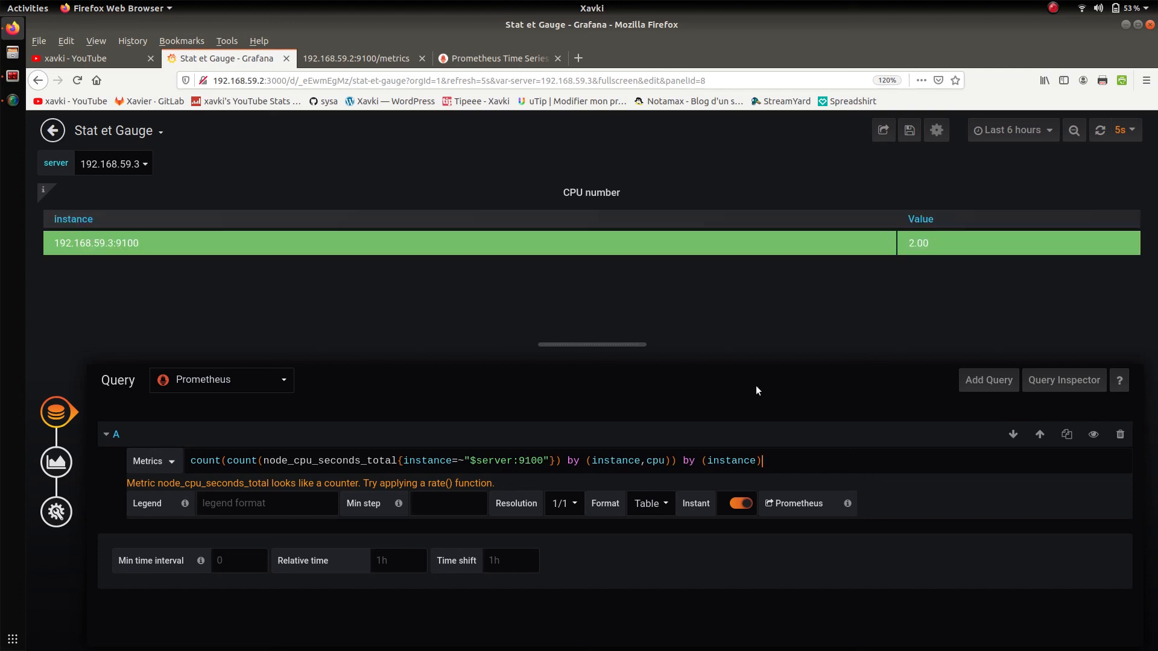
# - Save the dashboard with the CPU number query change and return to the dashboard view
pyautogui.click(909, 130)
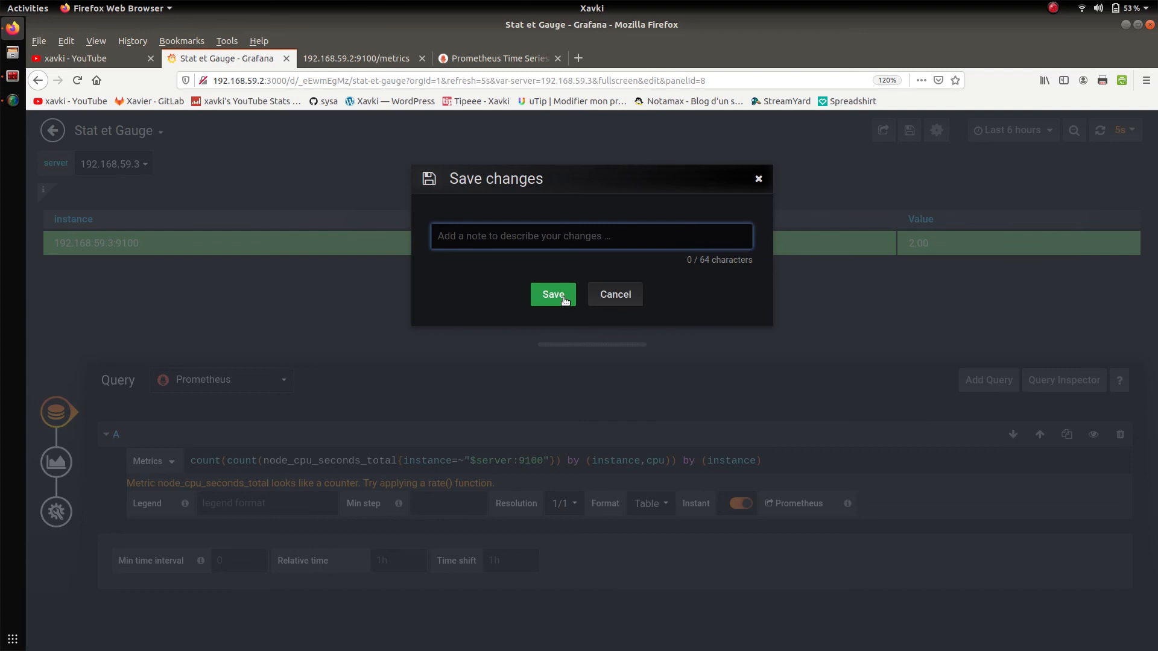
pyautogui.click(565, 300)
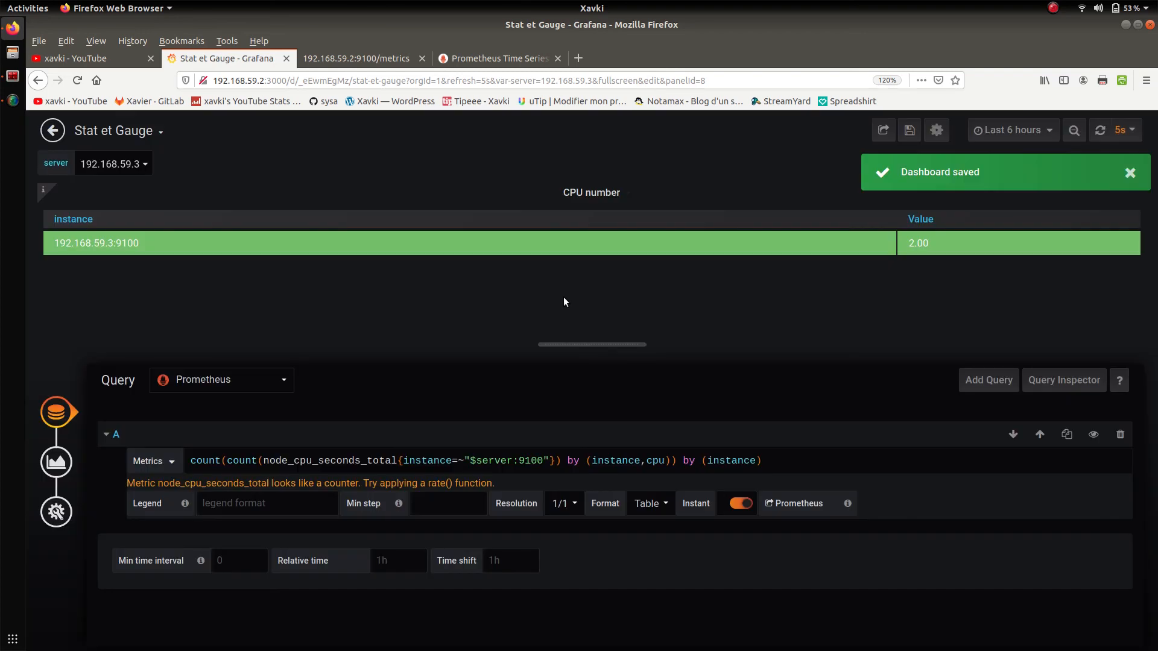
pyautogui.click(47, 129)
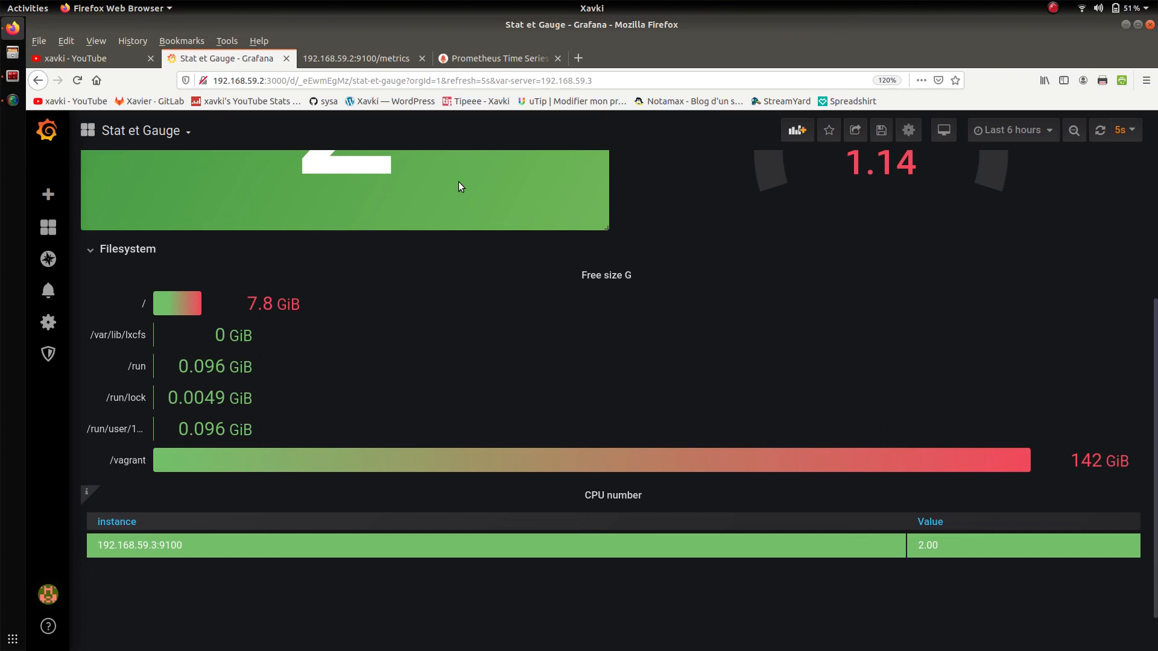
# - Switch the server variable to 192.168.59.2 and check the Load Average, Free size G and CPU number panels
pyautogui.scroll(5, 187, 181)
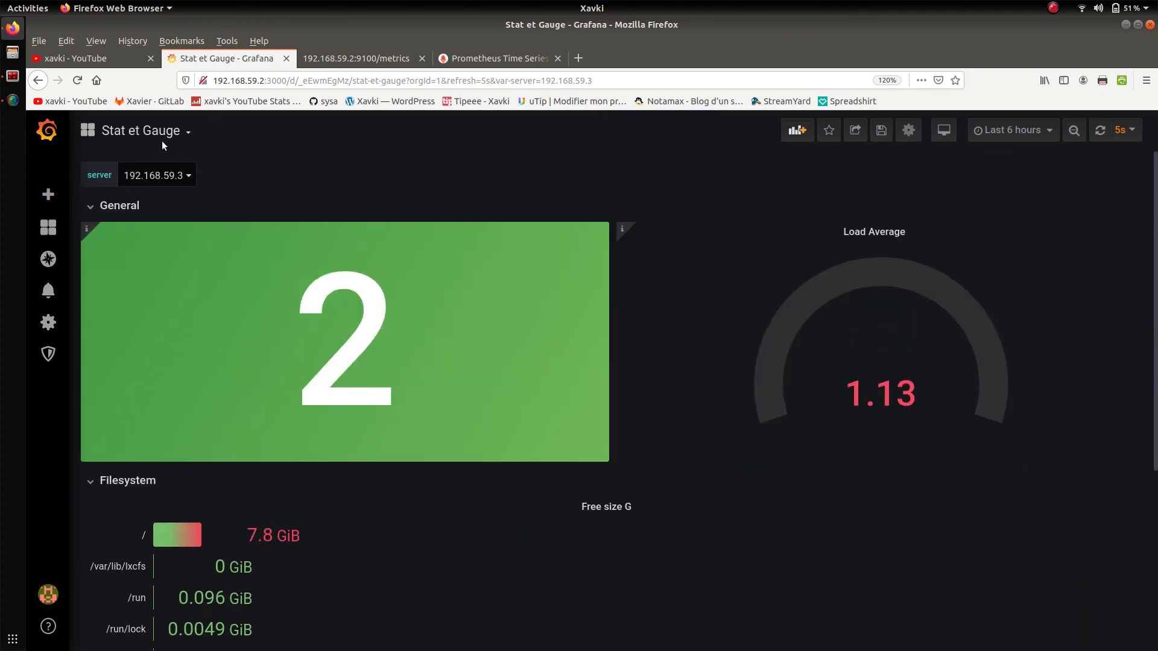
pyautogui.click(188, 177)
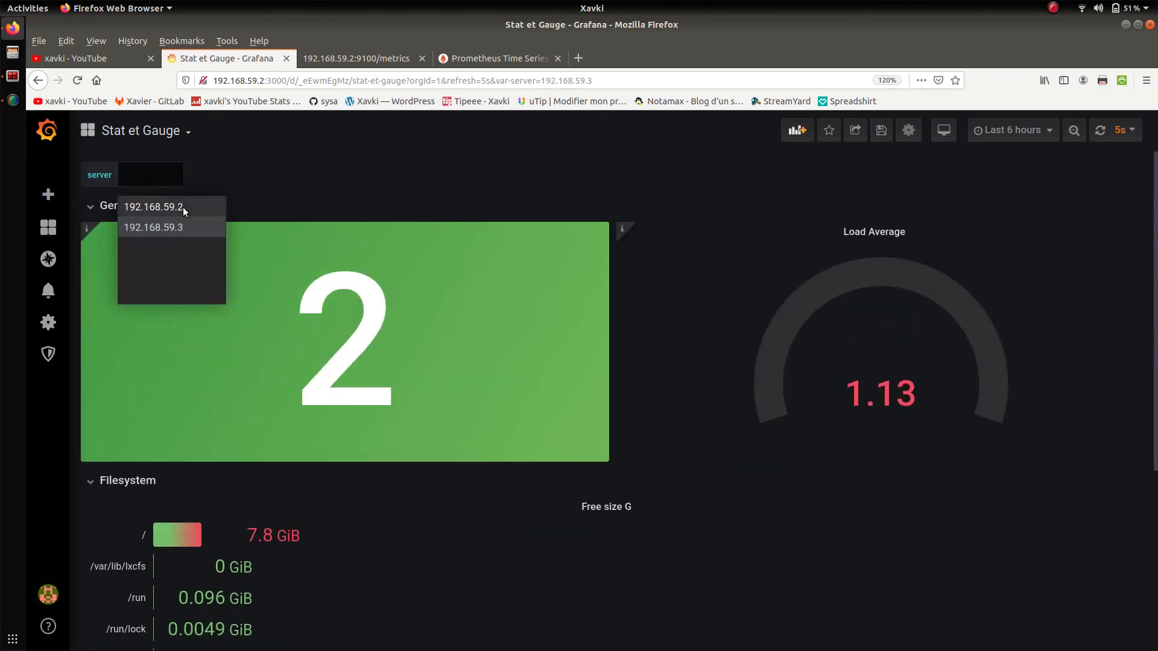
pyautogui.click(182, 208)
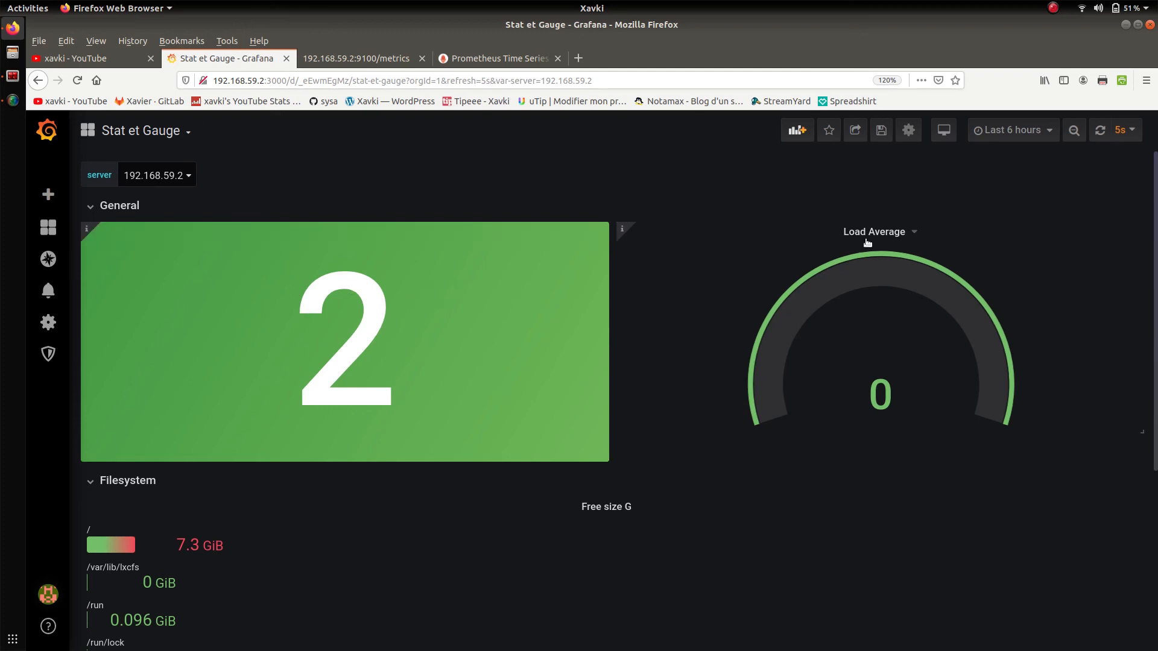
pyautogui.scroll(-2, 921, 232)
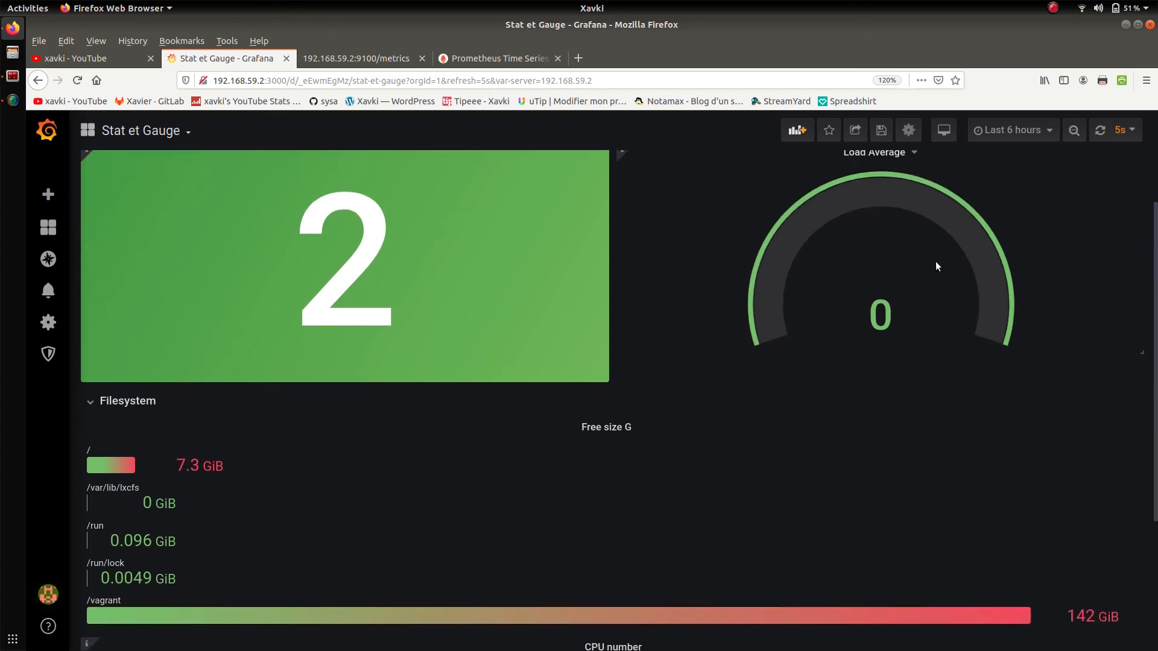
pyautogui.scroll(-3, 542, 349)
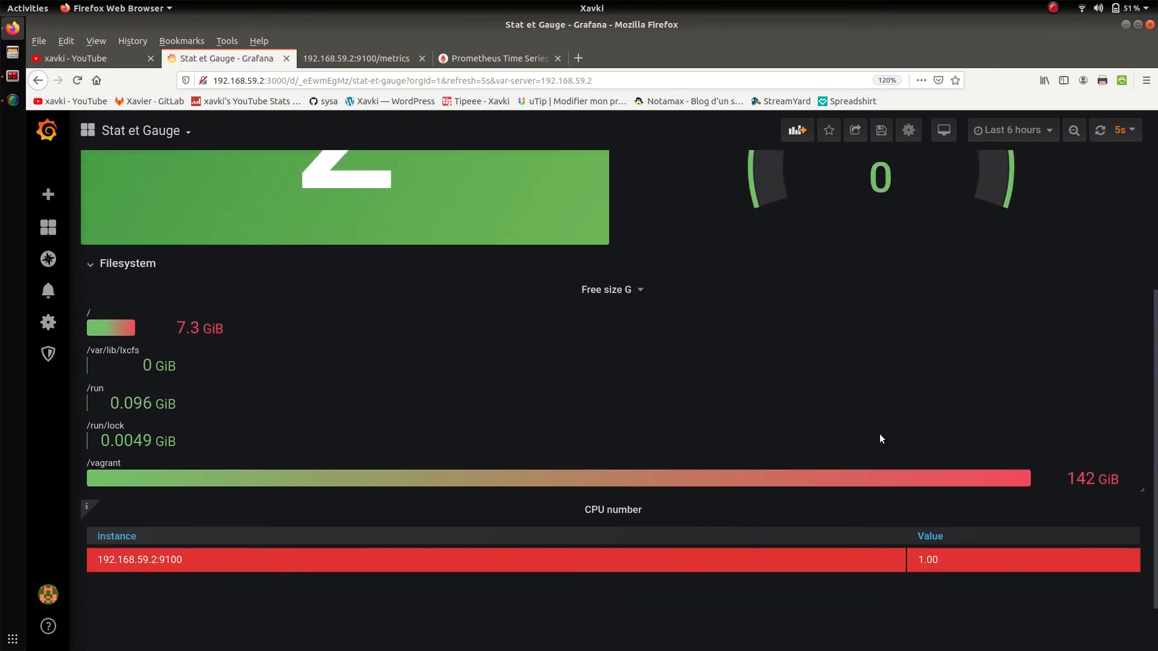
pyautogui.moveTo(1156, 422); pyautogui.dragTo(1156, 492)
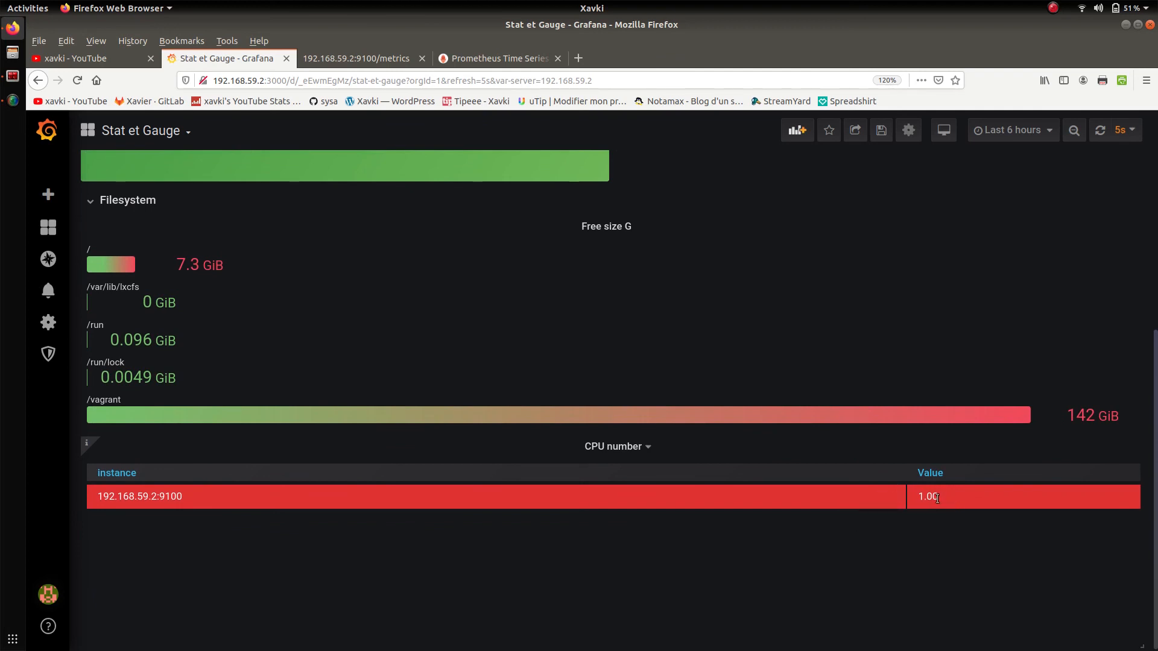
pyautogui.moveTo(903, 499)
pyautogui.scroll(5, 1148, 298)
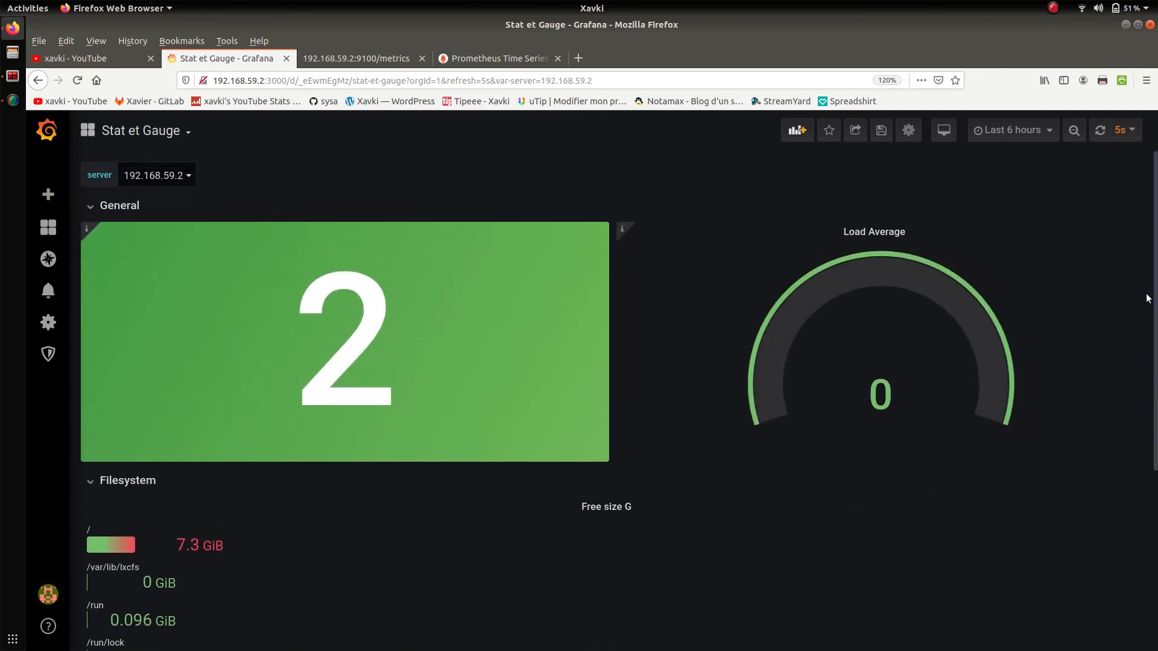